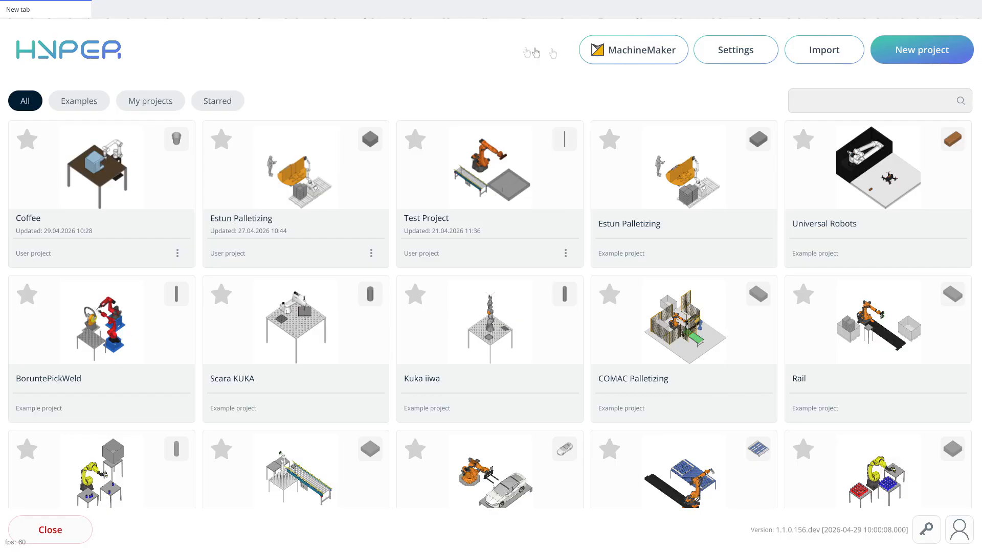
- Switch to MachineMaker and add the Kuka KR 10 R1100-2 robot from the online mechanisms library
click(636, 51)
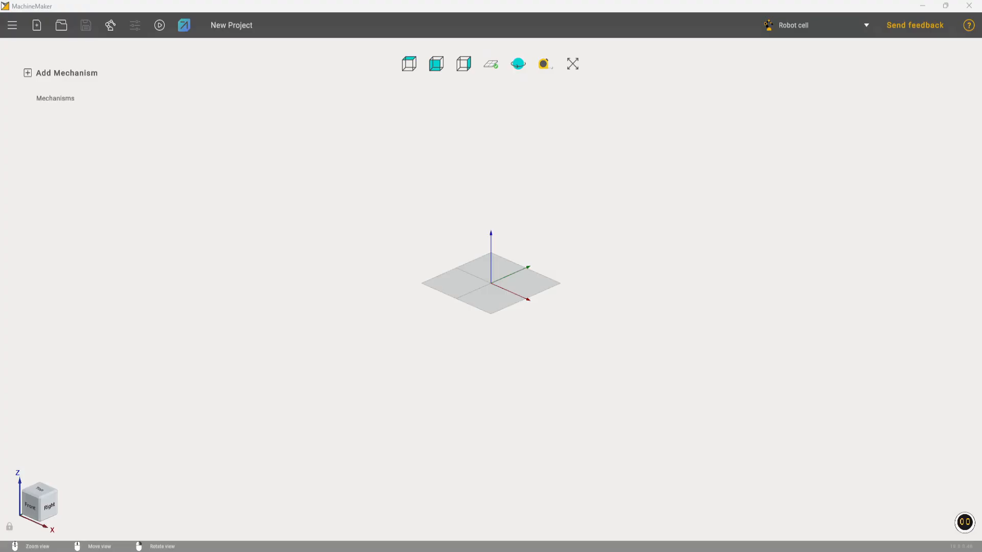
click(113, 28)
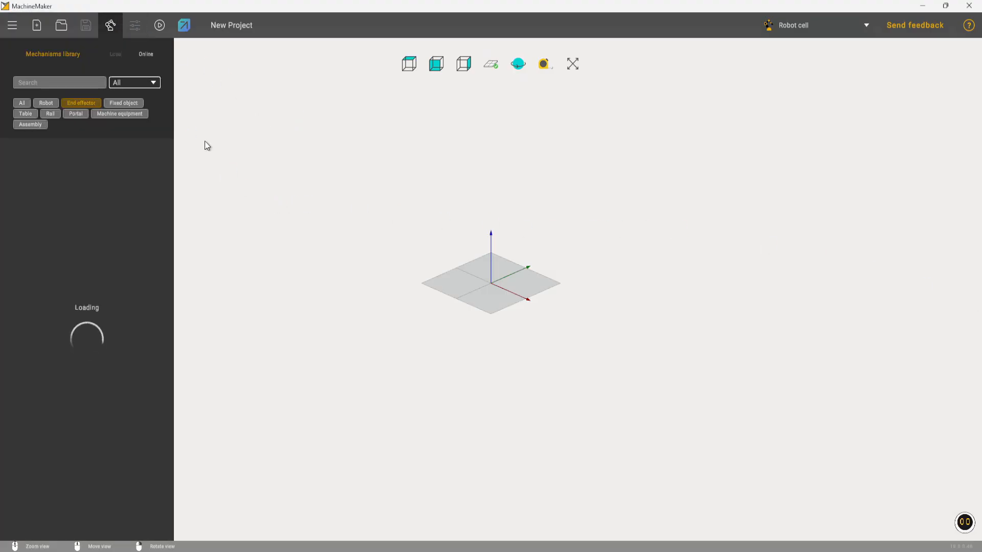
click(48, 104)
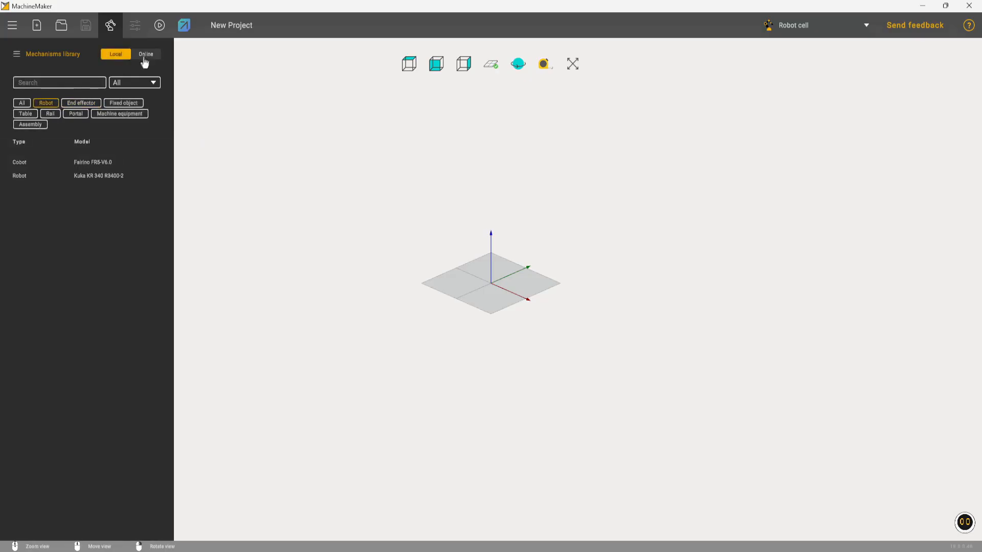
click(145, 54)
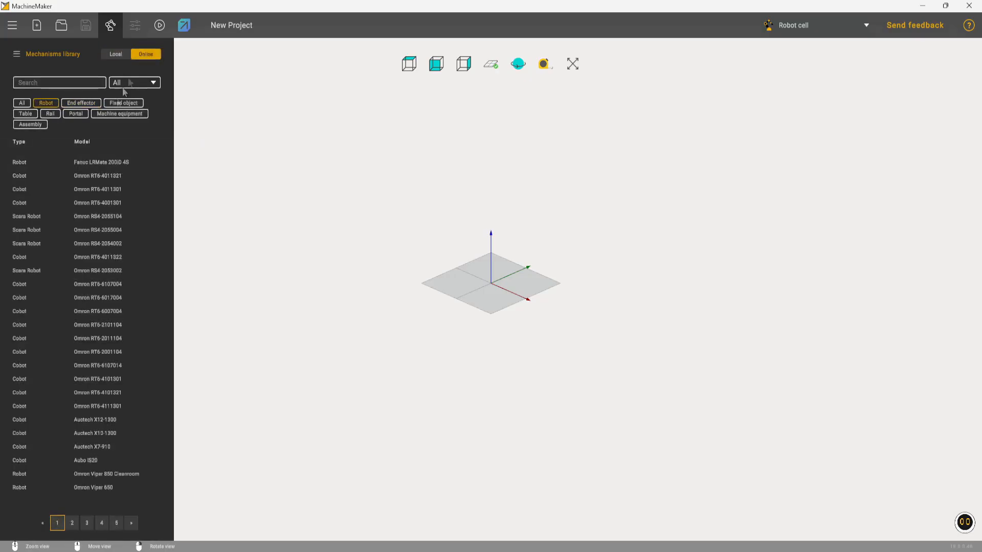
click(61, 83)
text(Kuka)
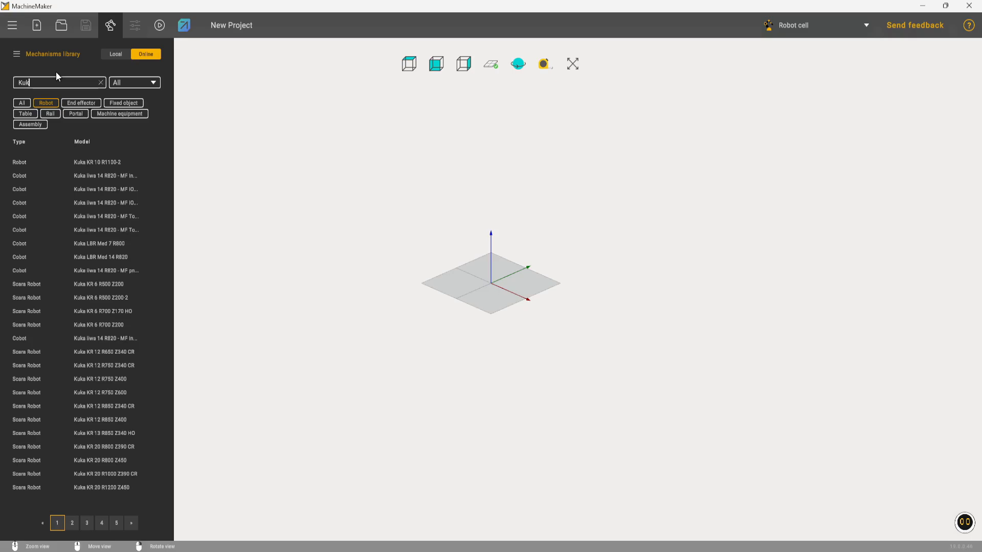
click(127, 162)
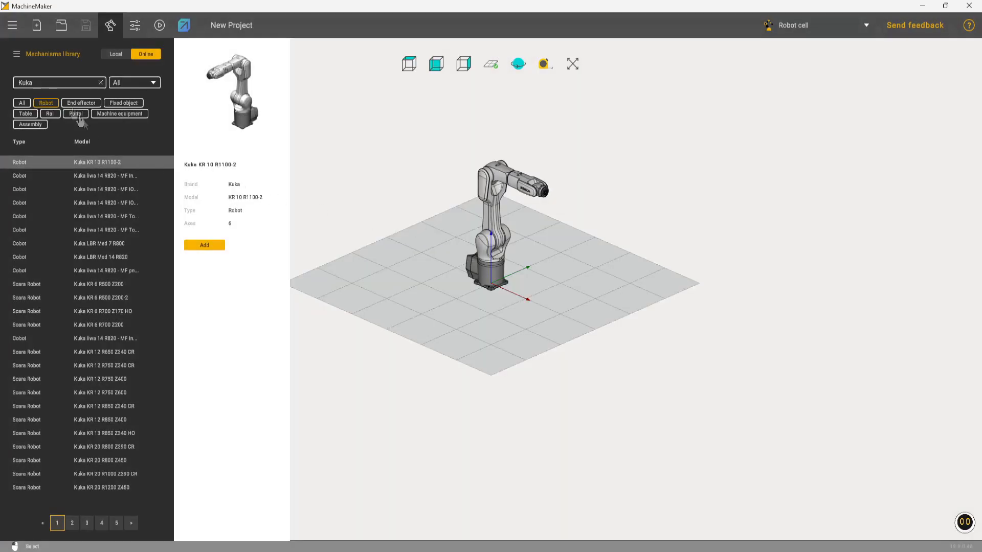
- Sort the online end effectors by type and add the OnRobot RG6 2 ST-RB-028-0007 gripper to the robot
click(73, 104)
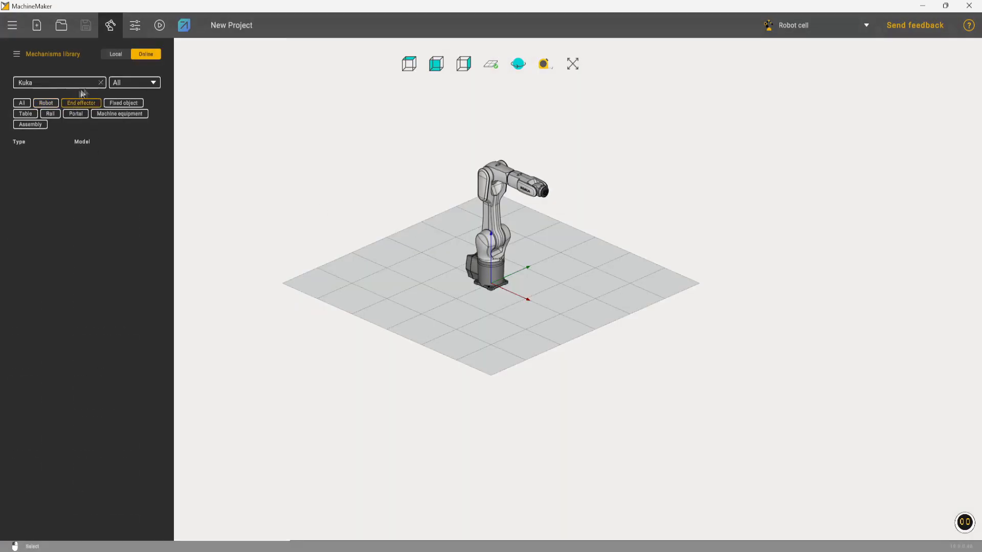
key(BackSpace)
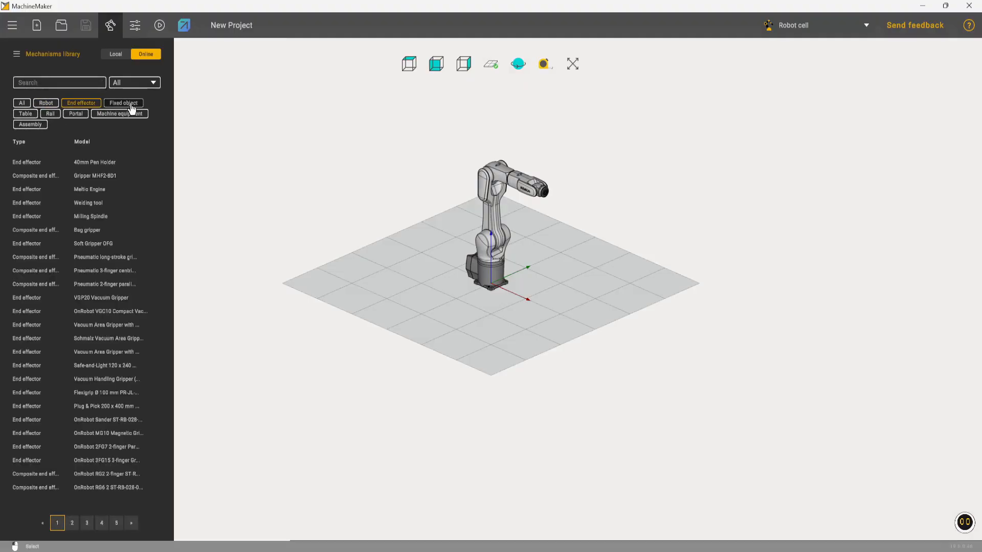
click(32, 143)
click(109, 266)
click(108, 228)
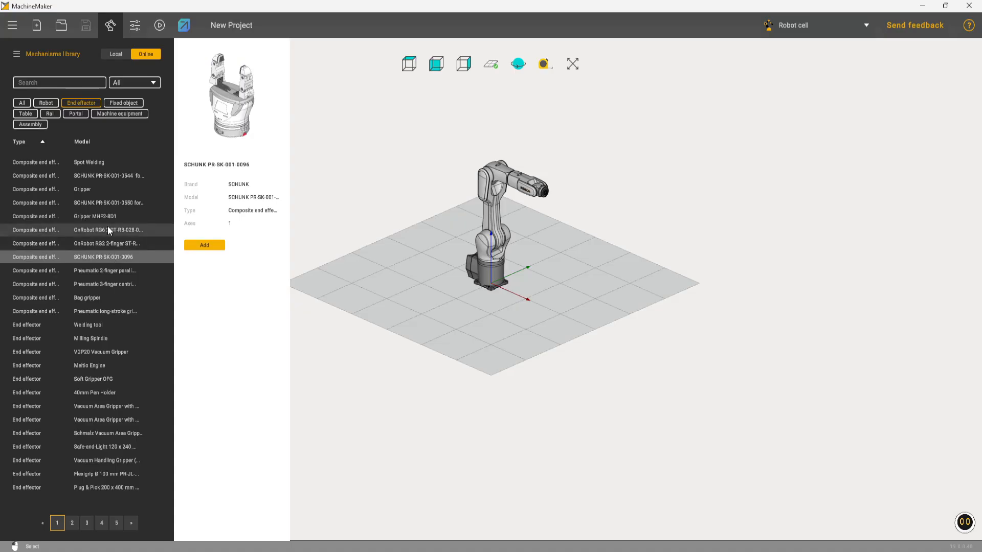
double_click(106, 231)
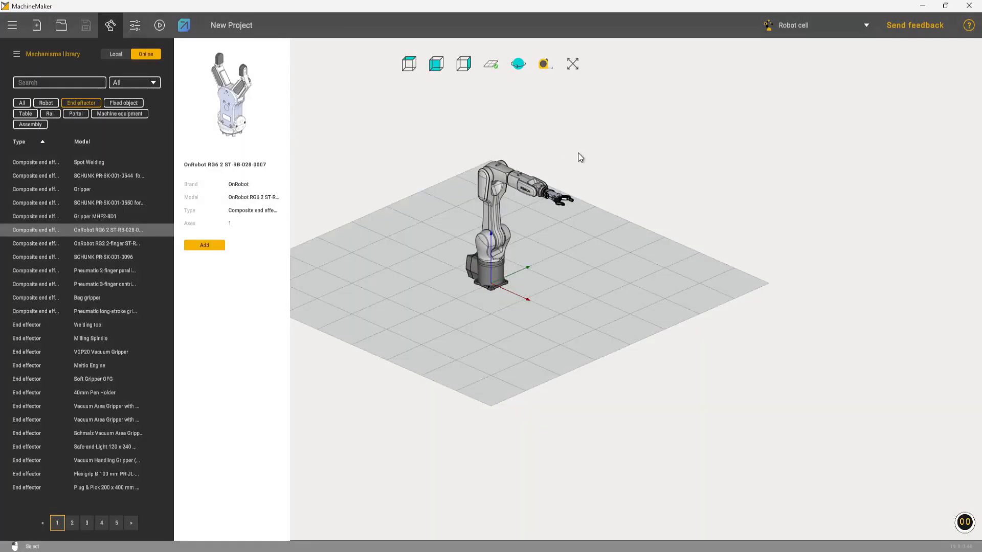
middle_drag(578, 153, 588, 183)
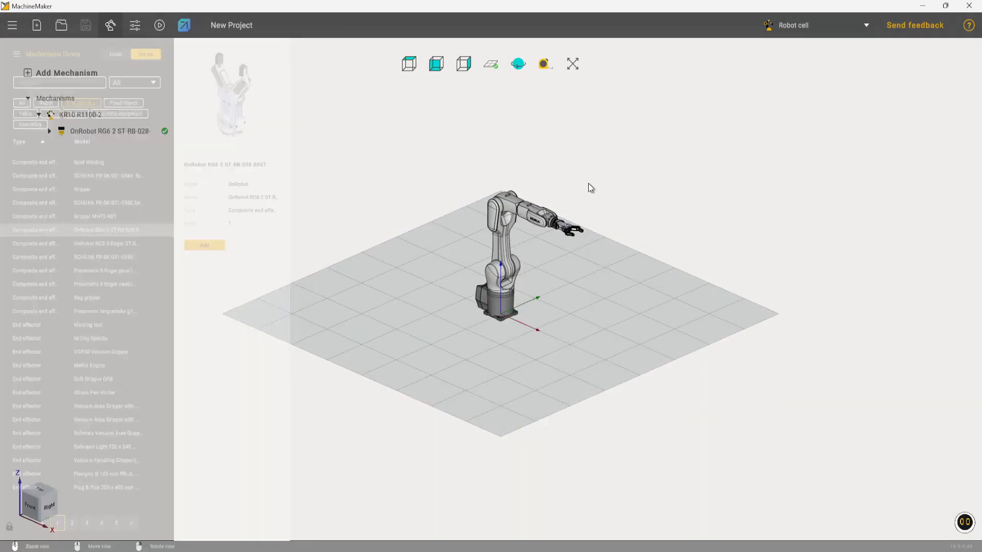
right_drag(588, 183, 583, 195)
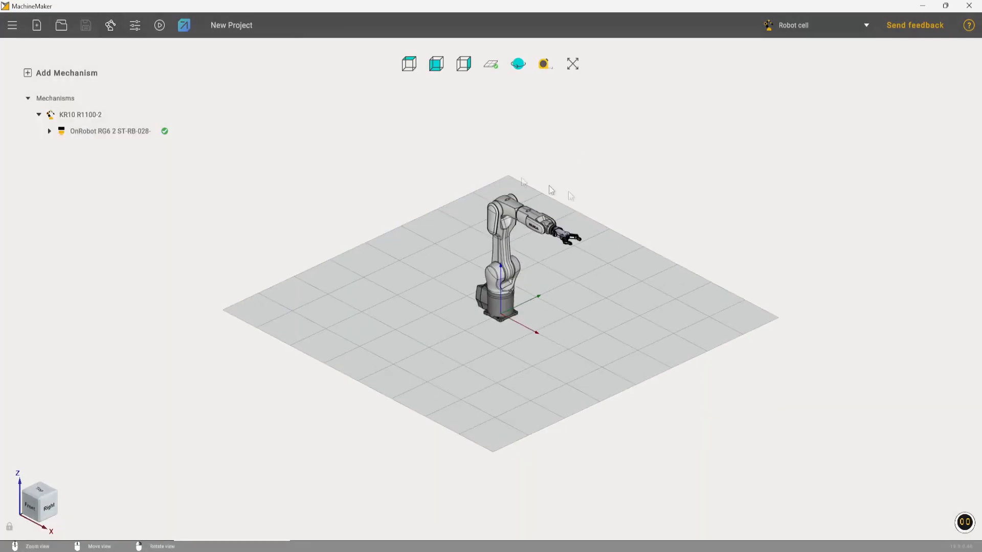
- Prepare the assembly's collision detection mesh data at the Low detail level
click(135, 25)
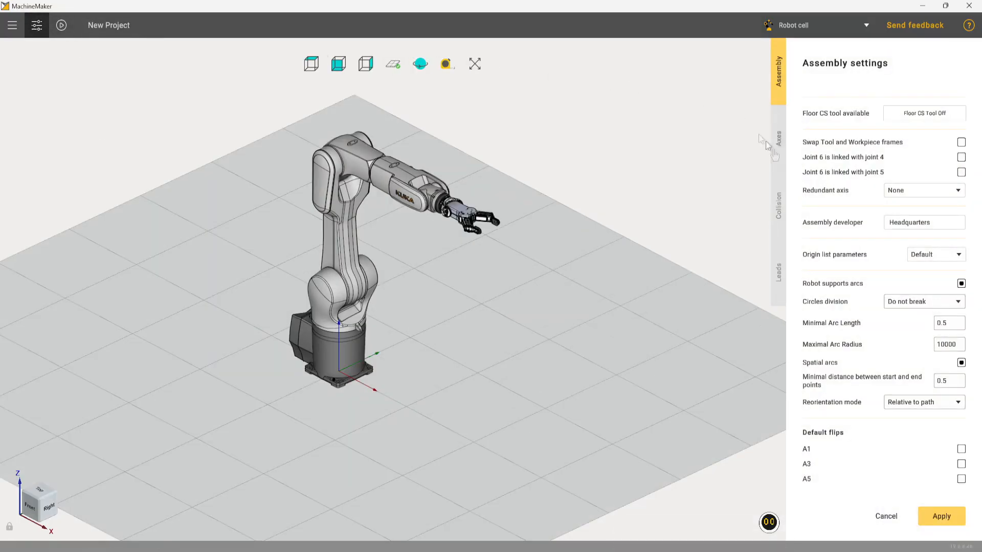
click(779, 214)
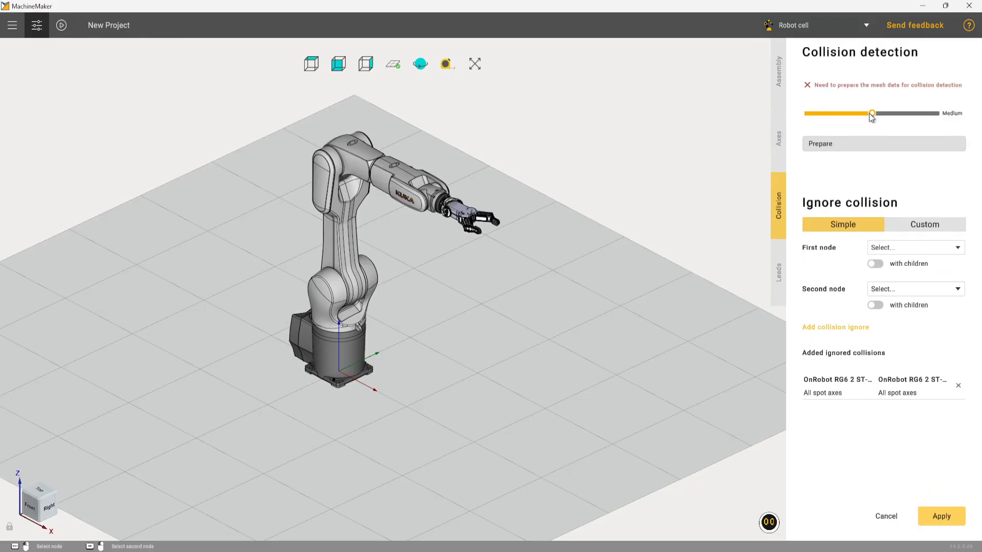
drag(870, 116, 841, 119)
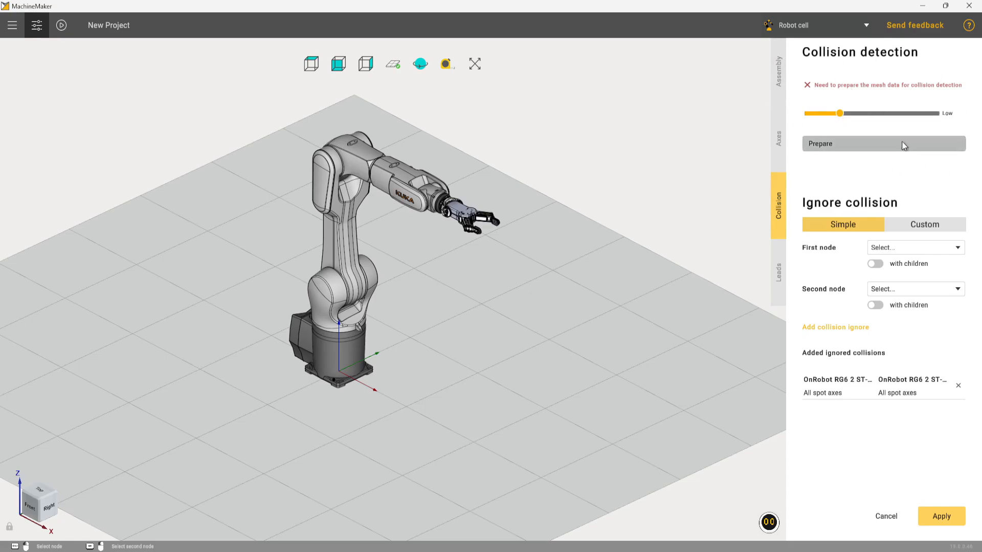
click(885, 145)
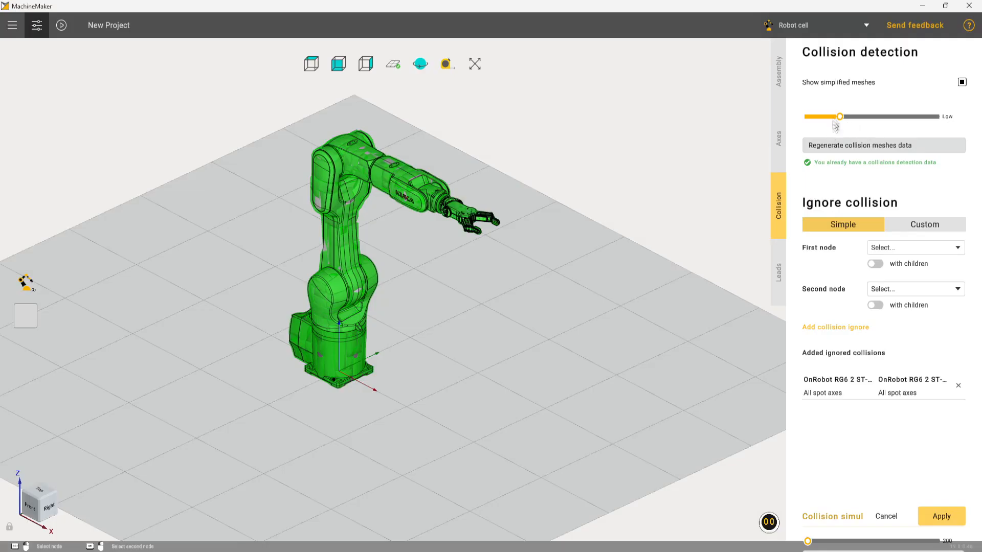
- Hide the original robot model to inspect the simplified collision meshes, and apply the assembly settings
middle_drag(535, 210, 541, 197)
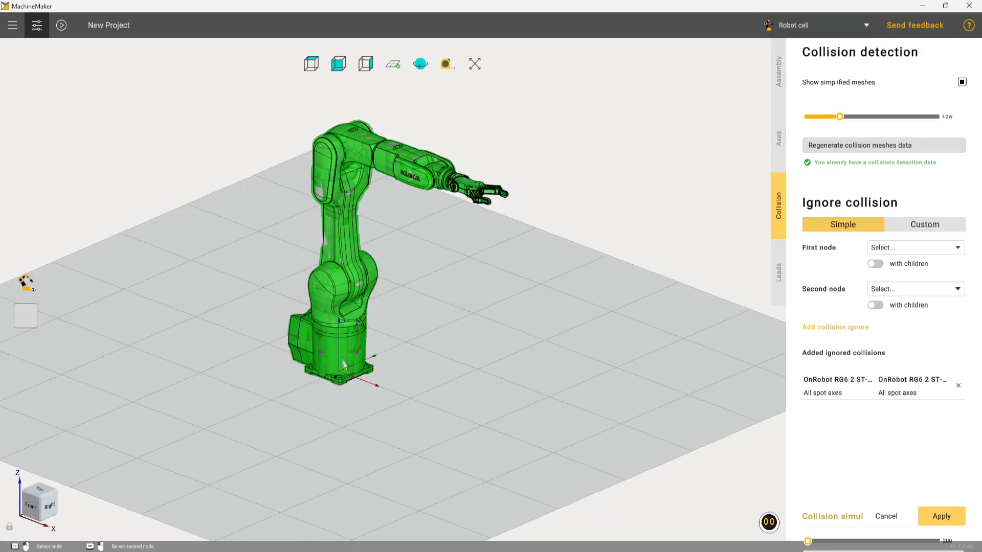
click(26, 282)
middle_drag(447, 309, 529, 292)
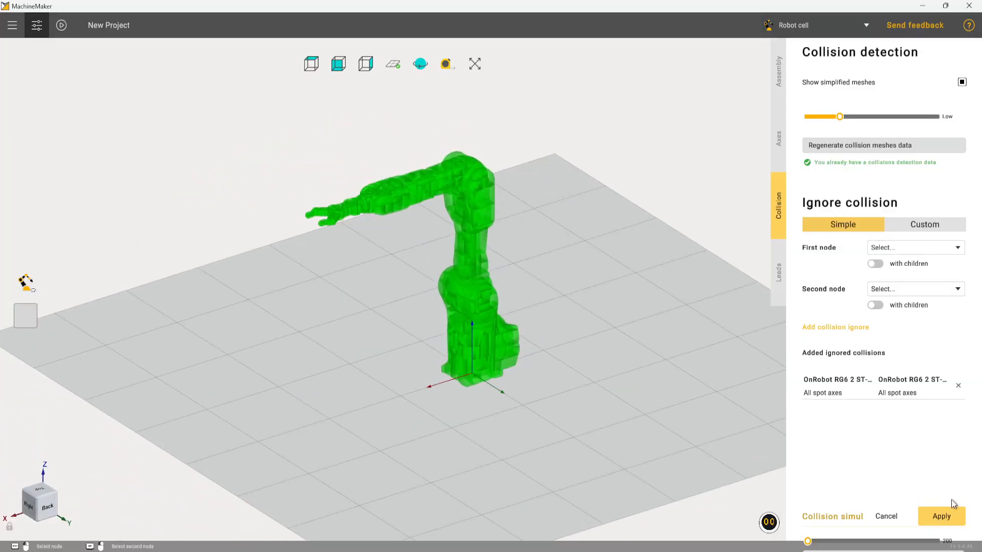
click(941, 516)
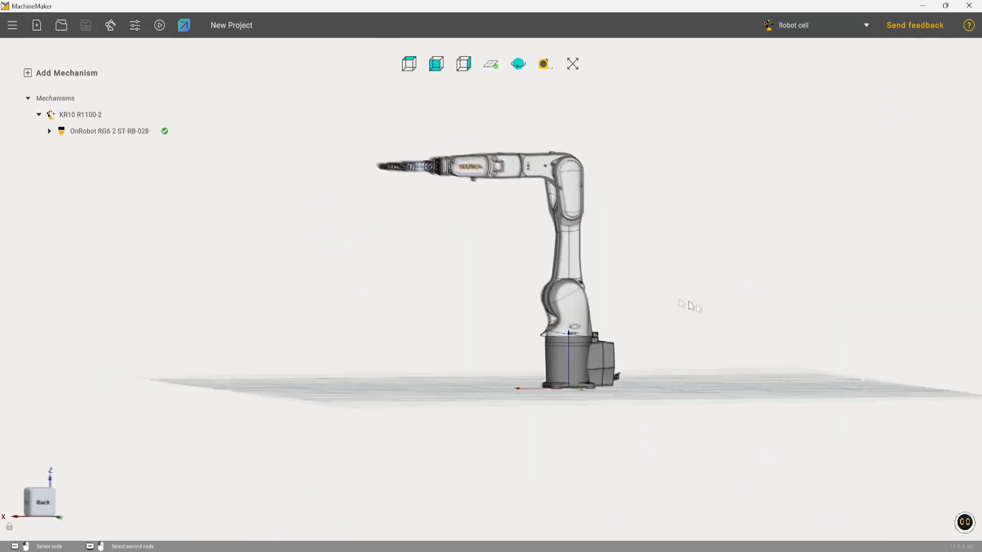
- Transfer the finished robot and gripper assembly to Hyper as a new project
middle_drag(691, 306, 752, 344)
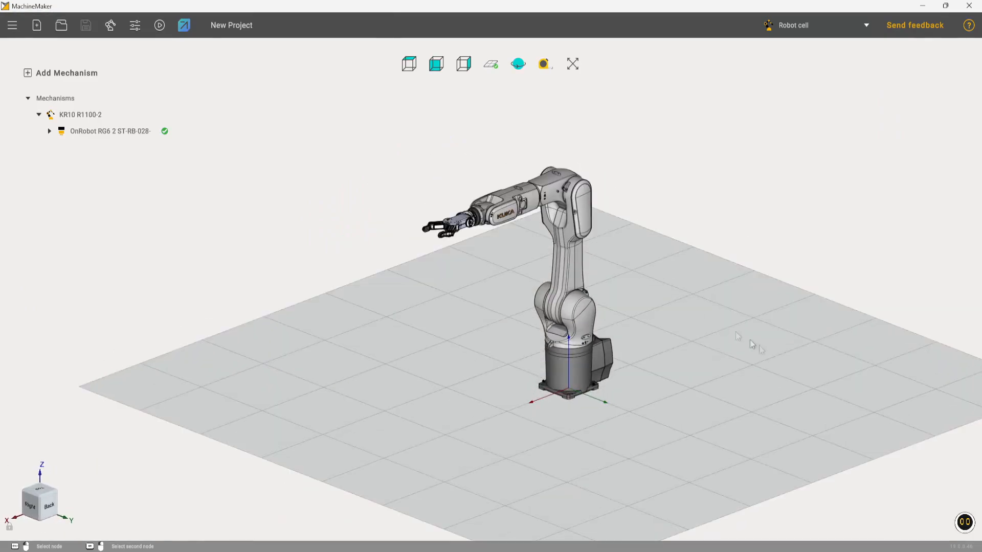
click(184, 26)
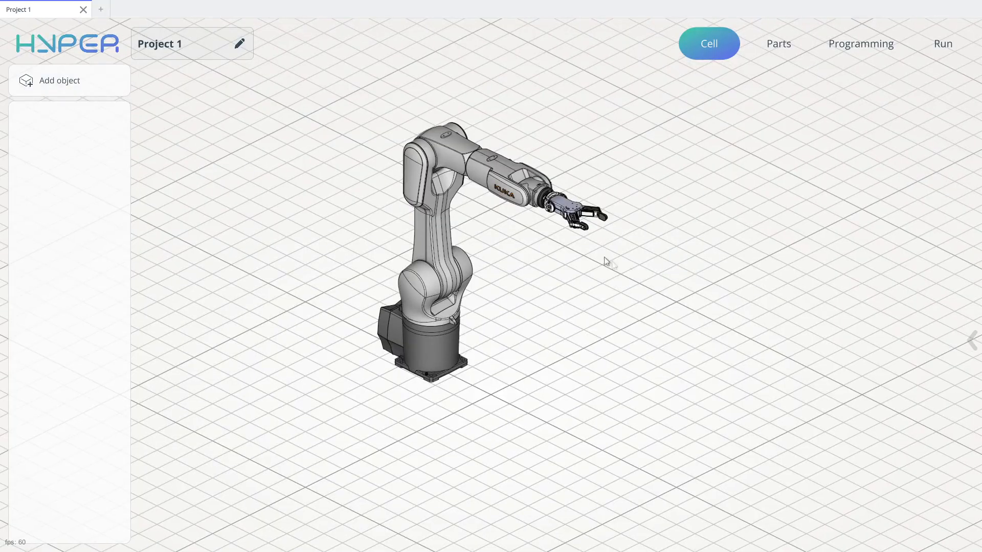
middle_drag(633, 265, 740, 268)
scroll(700, 270, down, 4)
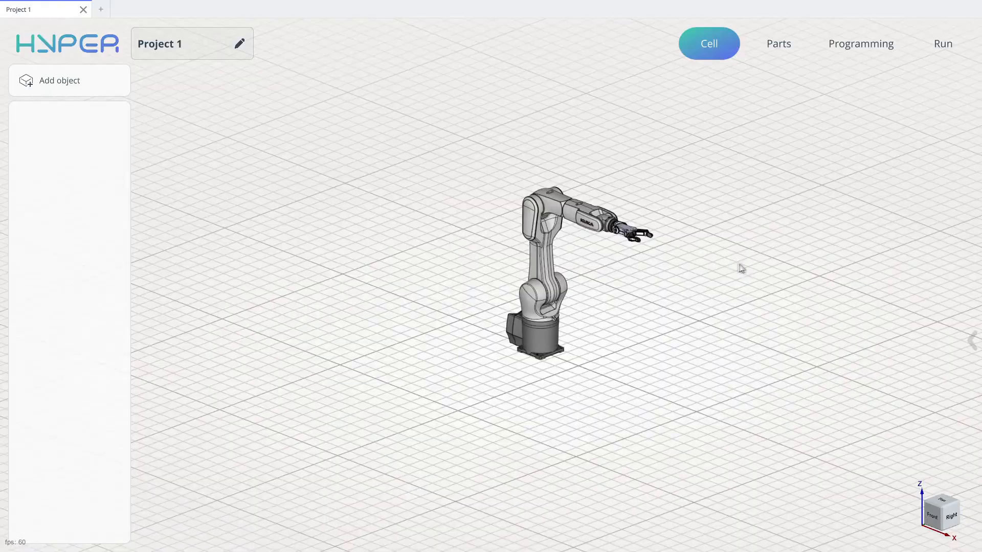
- Add a table object to the cell with width, depth and height of 500
click(76, 84)
click(202, 130)
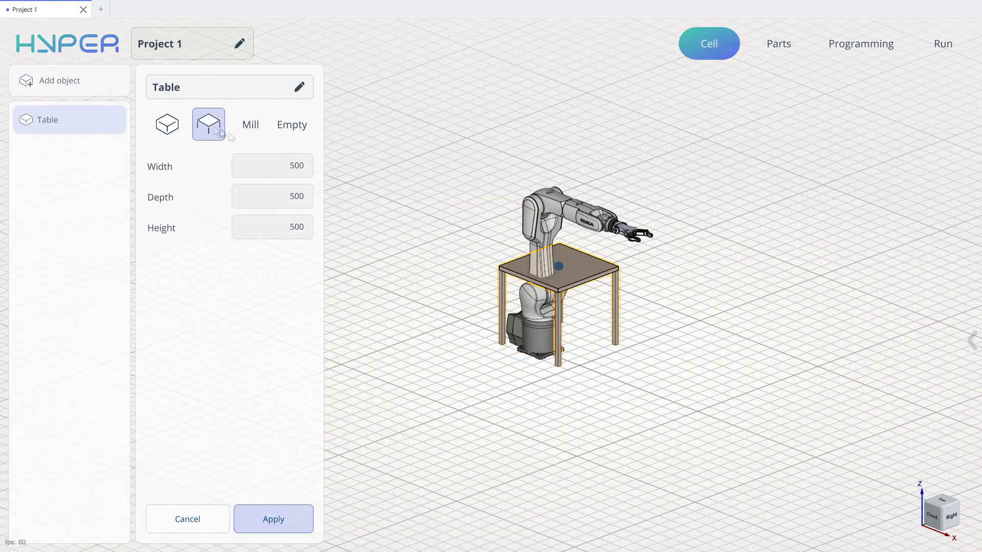
drag(560, 283, 388, 386)
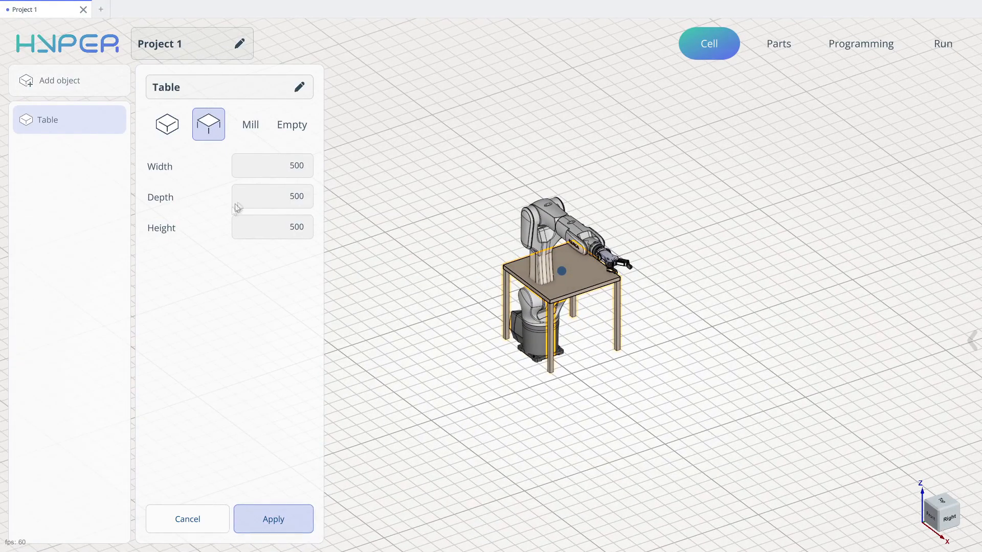
click(293, 524)
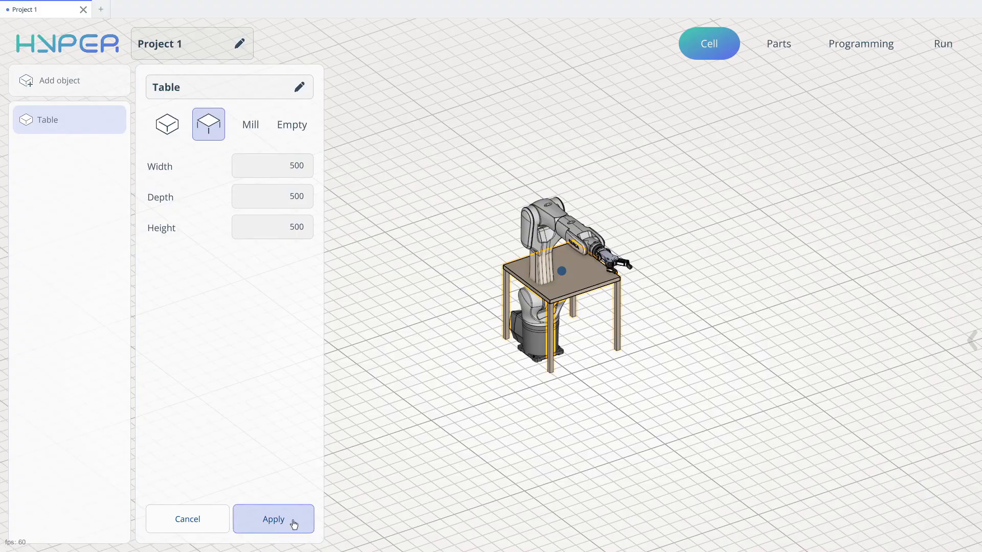
- Give the table's tray a rectangular grid of points with 5 rows and 5 columns
click(71, 149)
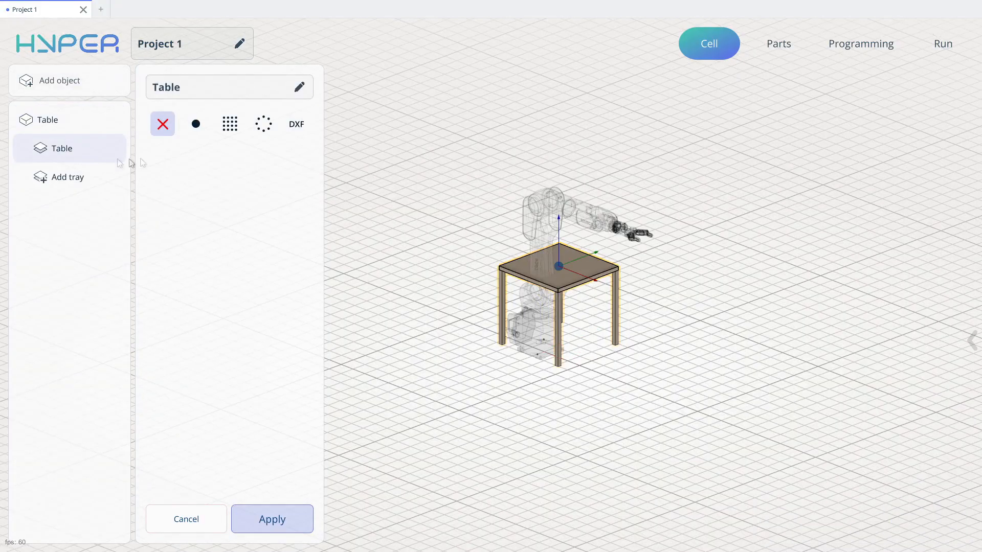
middle_drag(604, 321, 579, 324)
click(234, 130)
middle_drag(667, 326, 731, 389)
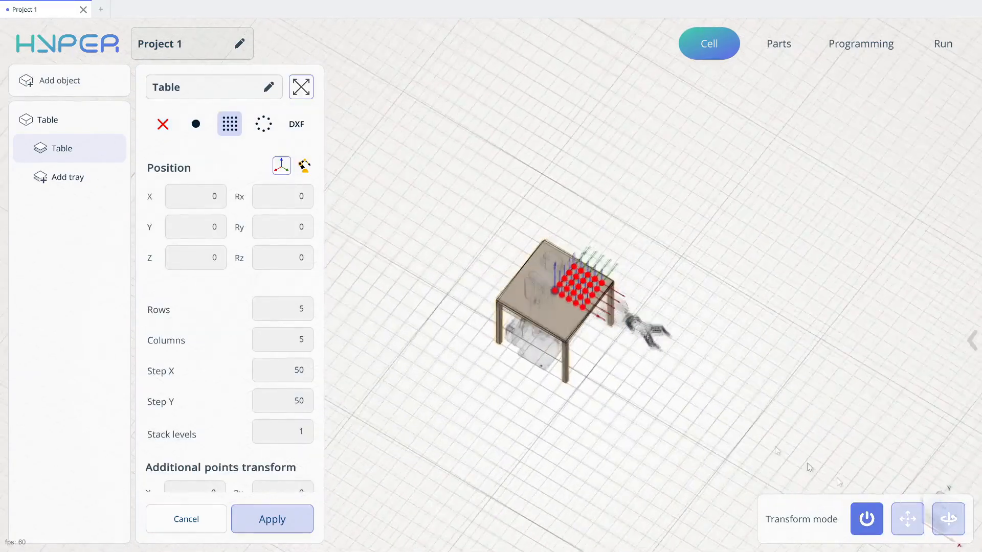
- Set the tray grid's X and Y steps to 100, move it to X -202, Y -188, and apply it
click(909, 521)
click(280, 374)
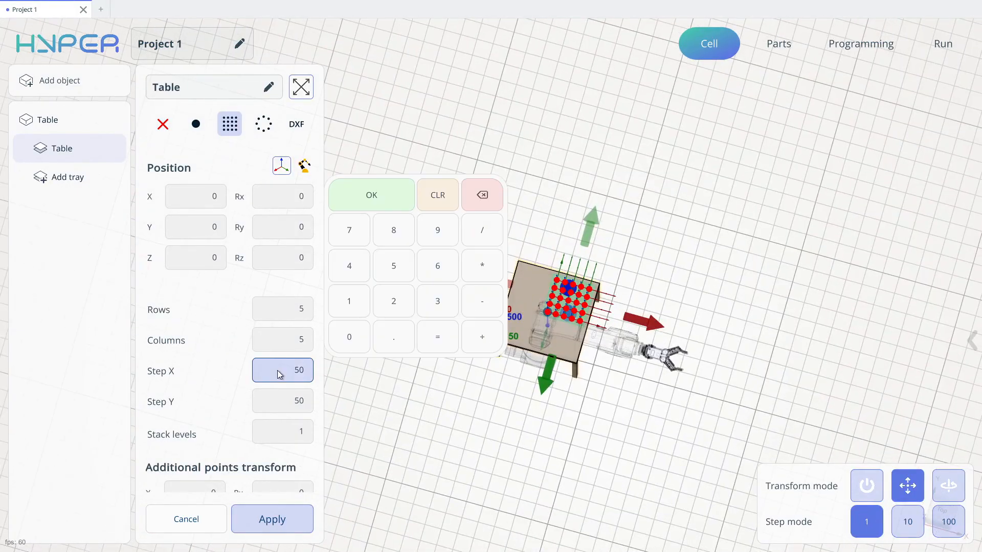
key(BackSpace)
key(Return)
click(284, 409)
text(10)
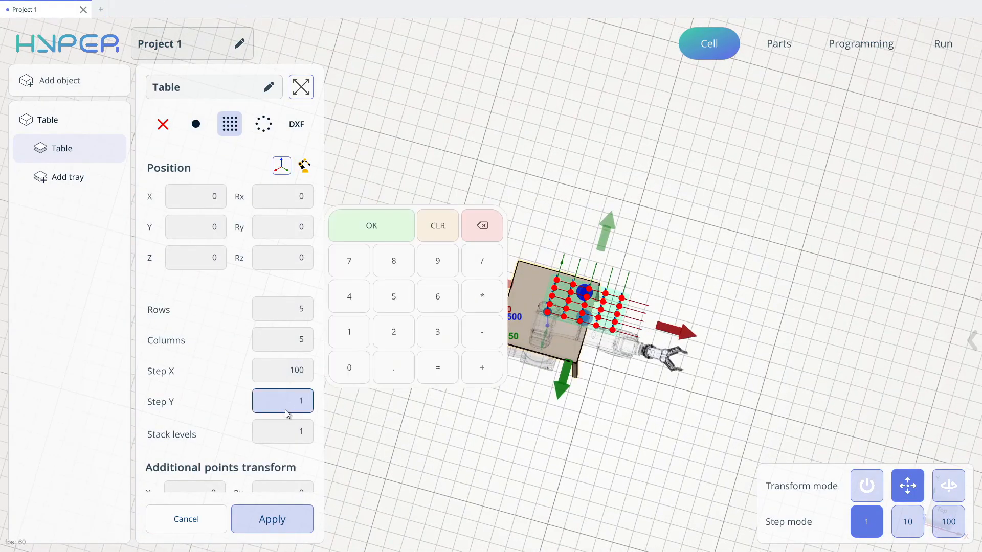
text(0)
key(Return)
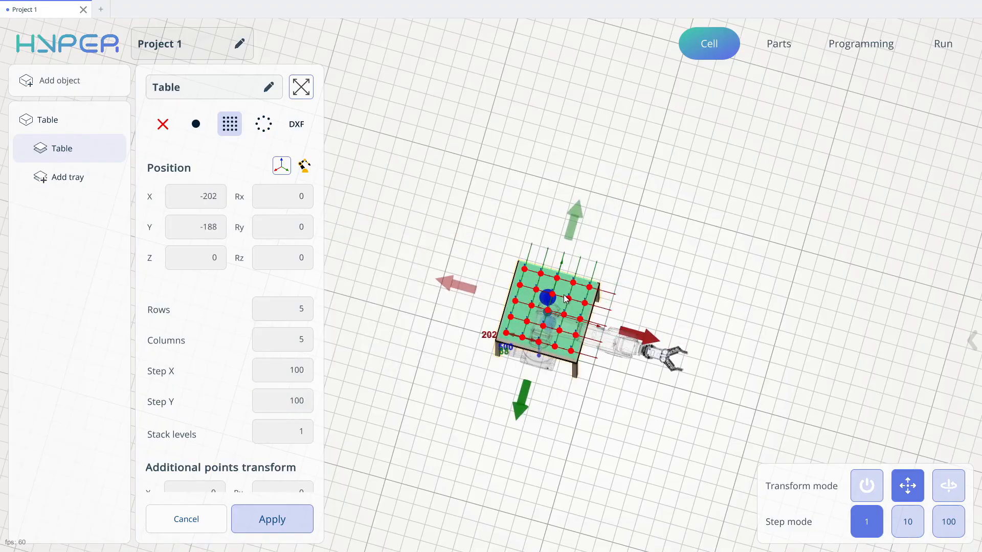
click(256, 523)
- Move the table in front of the robot to X 604, Y 28
click(77, 121)
click(906, 523)
drag(639, 338, 792, 388)
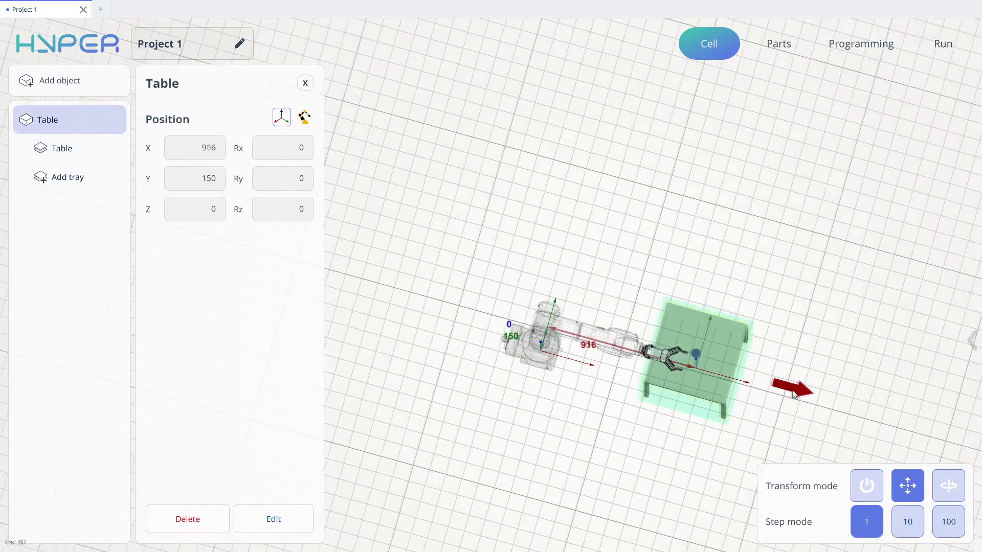
middle_drag(746, 377, 629, 413)
drag(684, 496, 663, 499)
drag(552, 403, 553, 361)
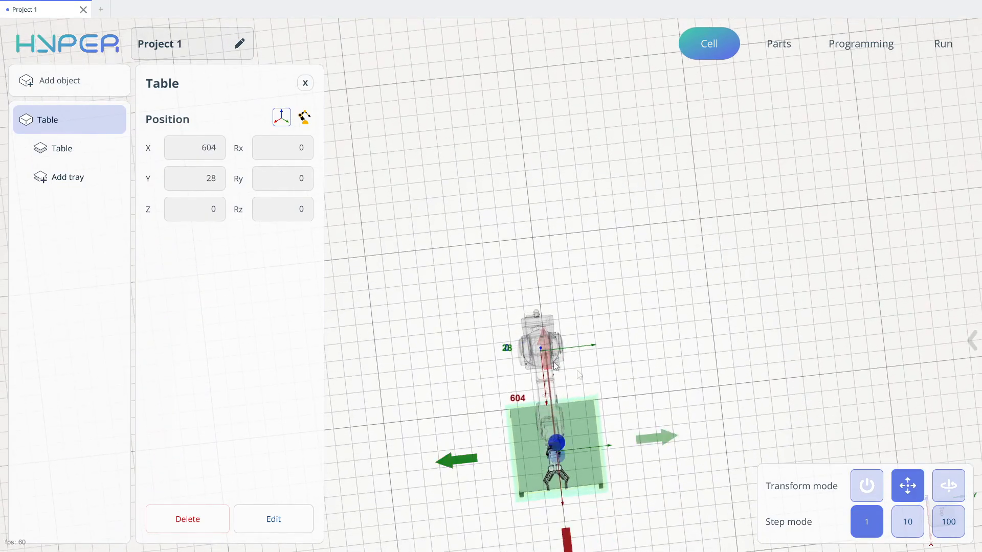
middle_drag(553, 361, 826, 199)
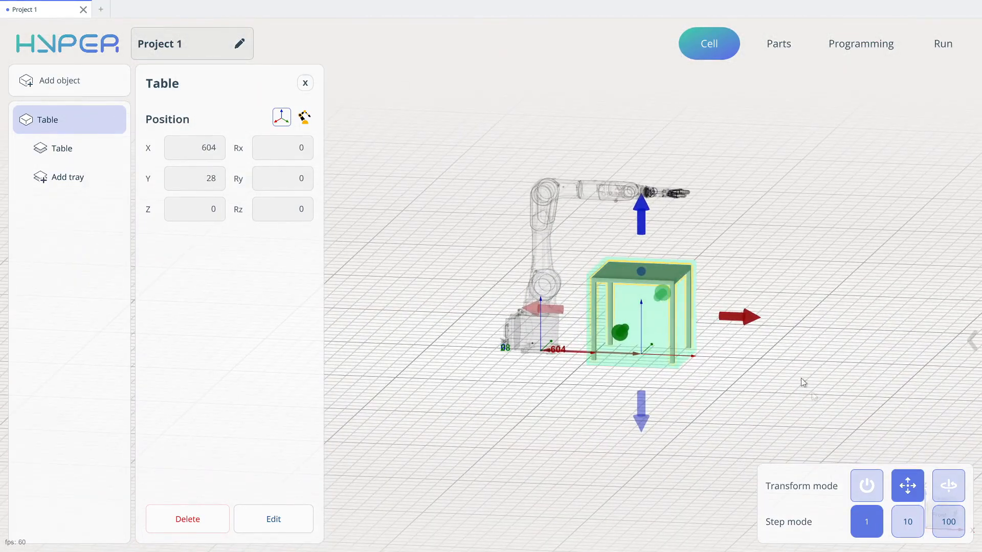
- Add a cylinder part to the project and set its diameter to 50
click(785, 40)
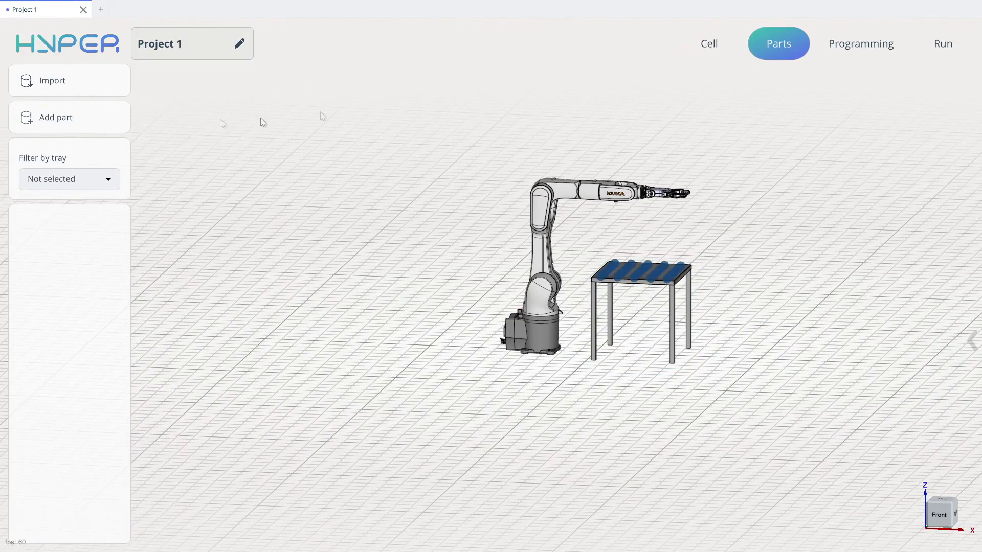
click(87, 119)
click(252, 124)
click(300, 156)
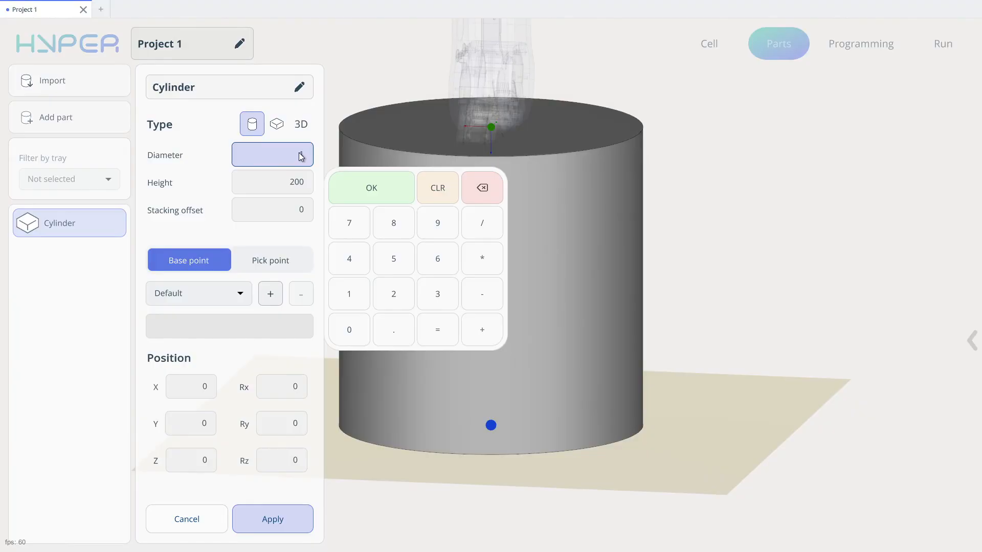
text(50)
key(Return)
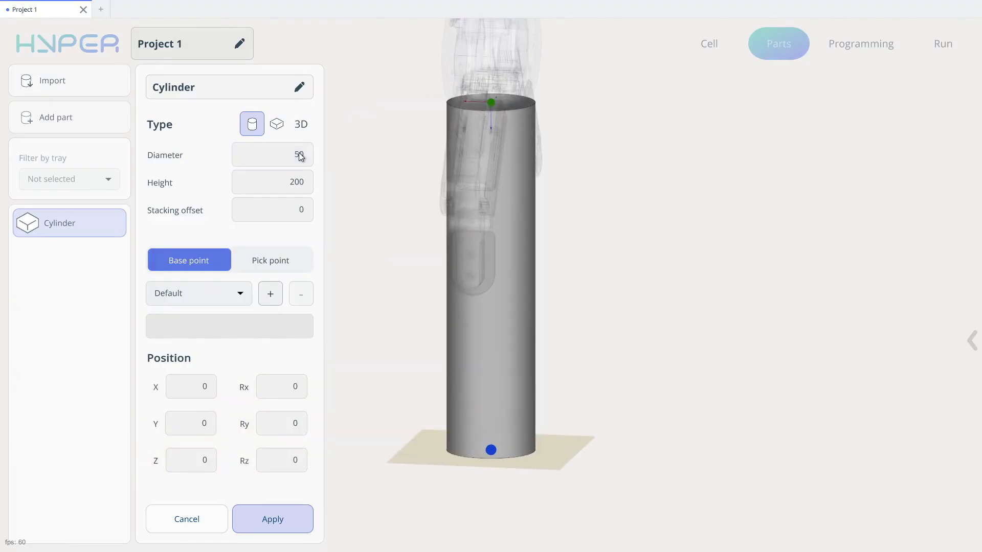
- Set the cylinder's height to 100 and apply the part
click(296, 184)
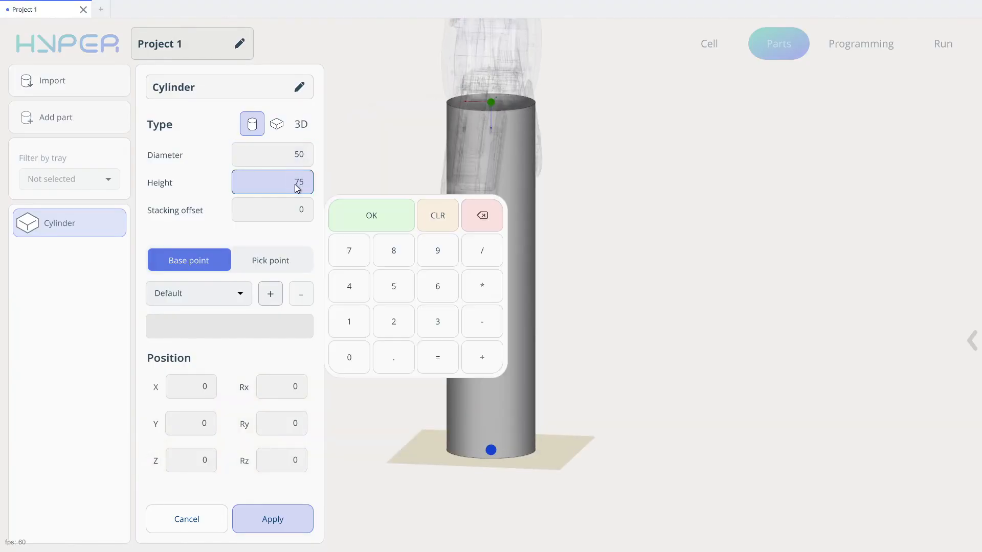
key(Return)
drag(369, 196, 339, 182)
click(294, 186)
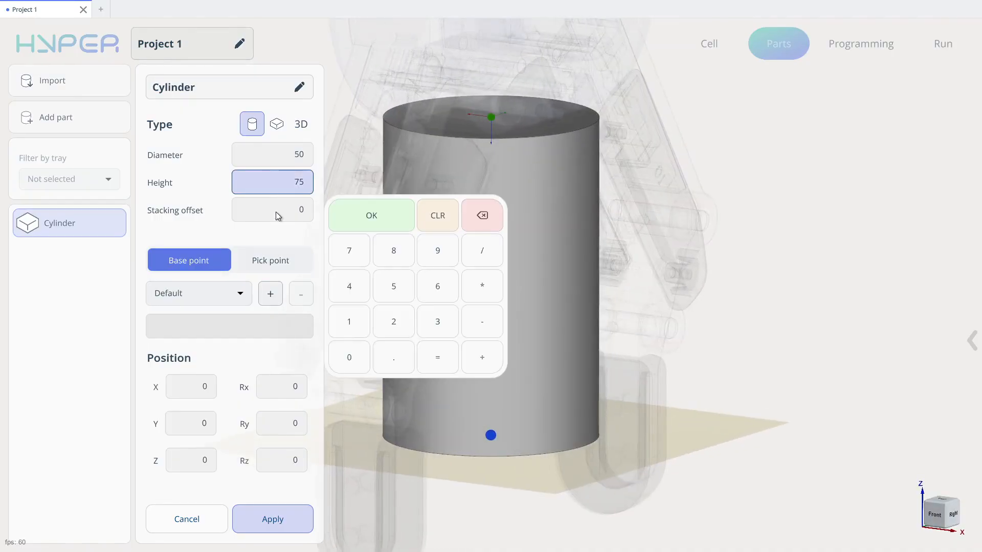
text(100)
key(Return)
click(272, 520)
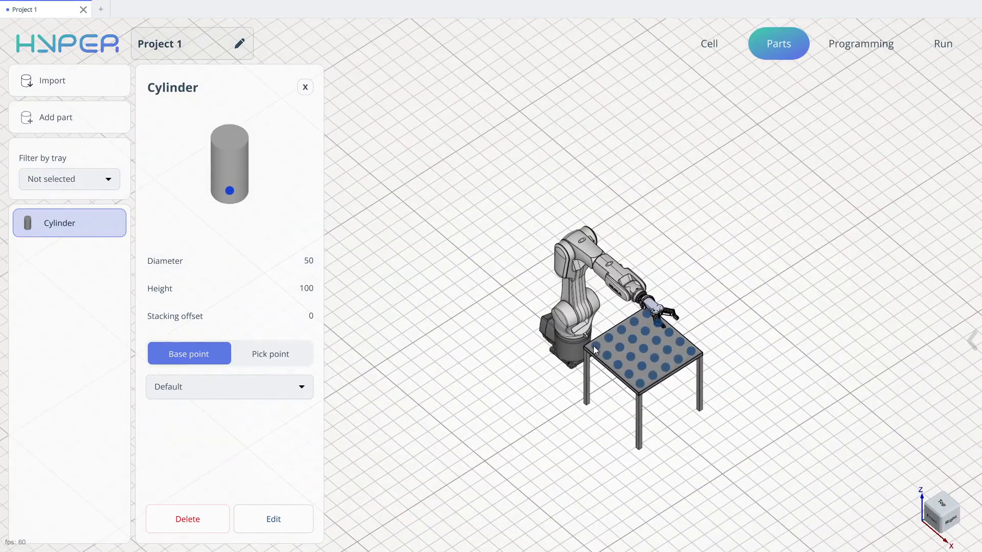
- Fill all grid points of the table's tray with the cylinder part
click(594, 345)
click(576, 342)
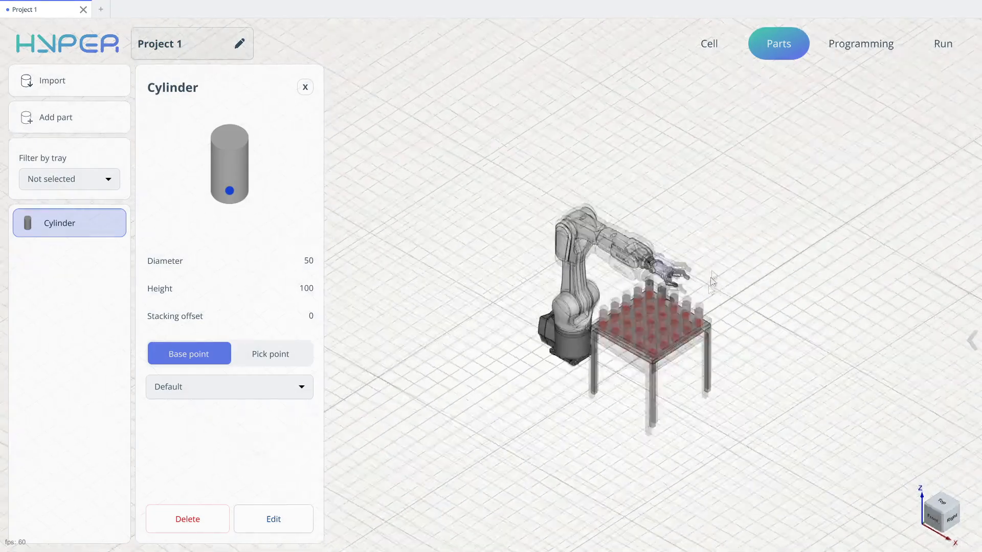
middle_drag(717, 243, 714, 333)
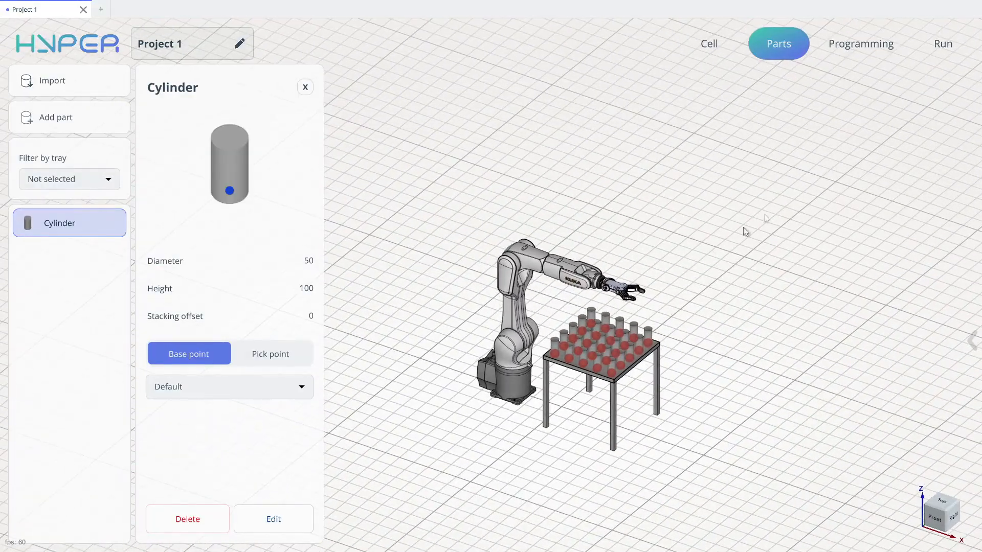
- Enable collision detection in the project's simulation settings and apply the change
click(859, 49)
middle_drag(641, 161, 535, 250)
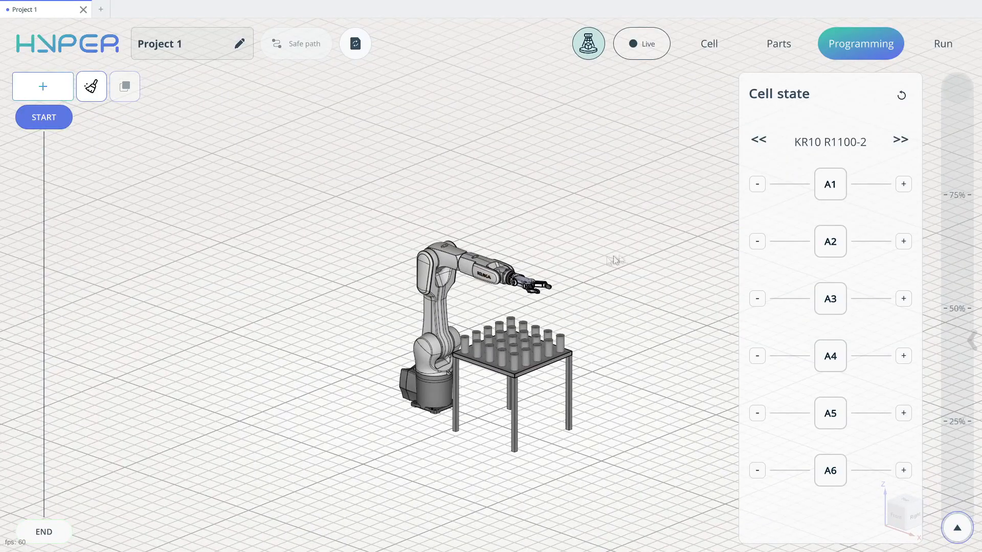
click(56, 45)
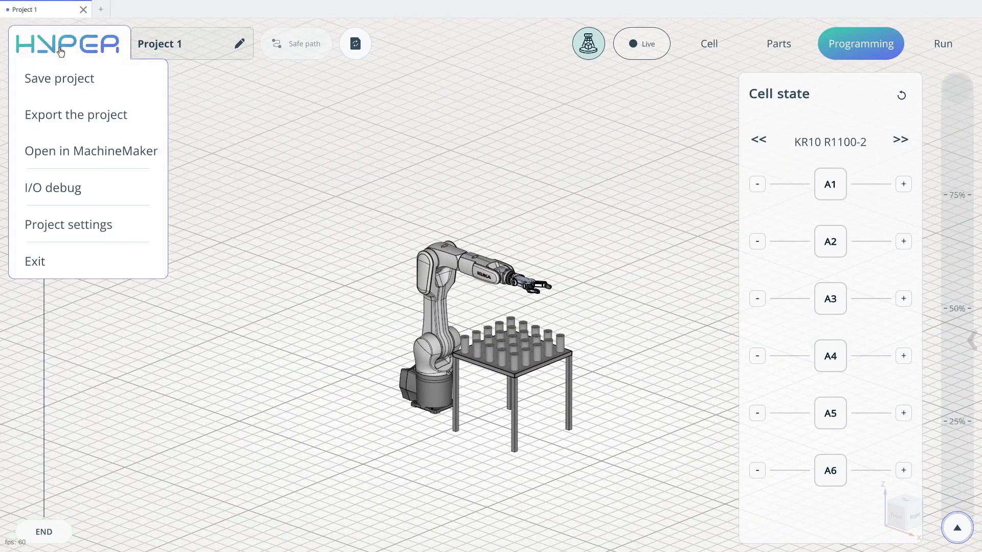
click(110, 228)
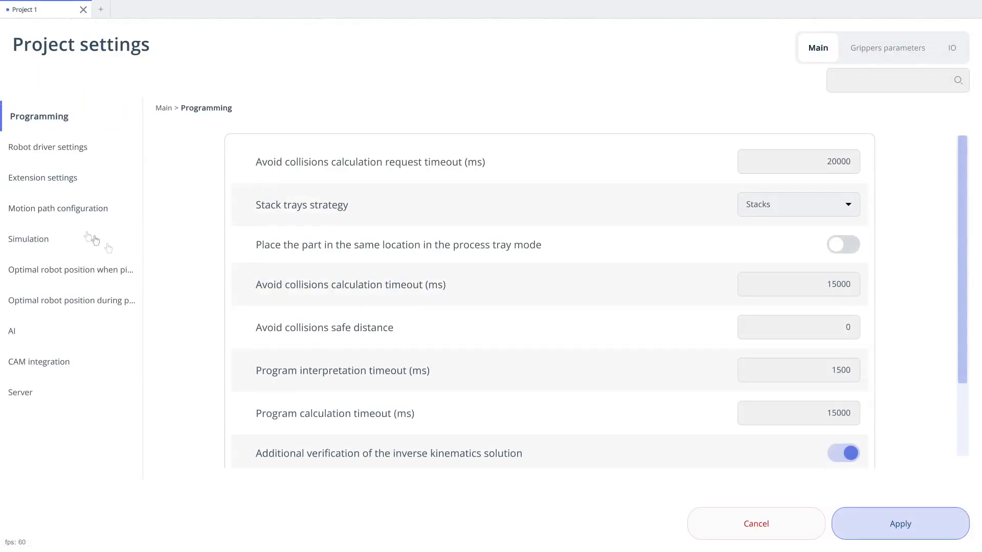
click(80, 240)
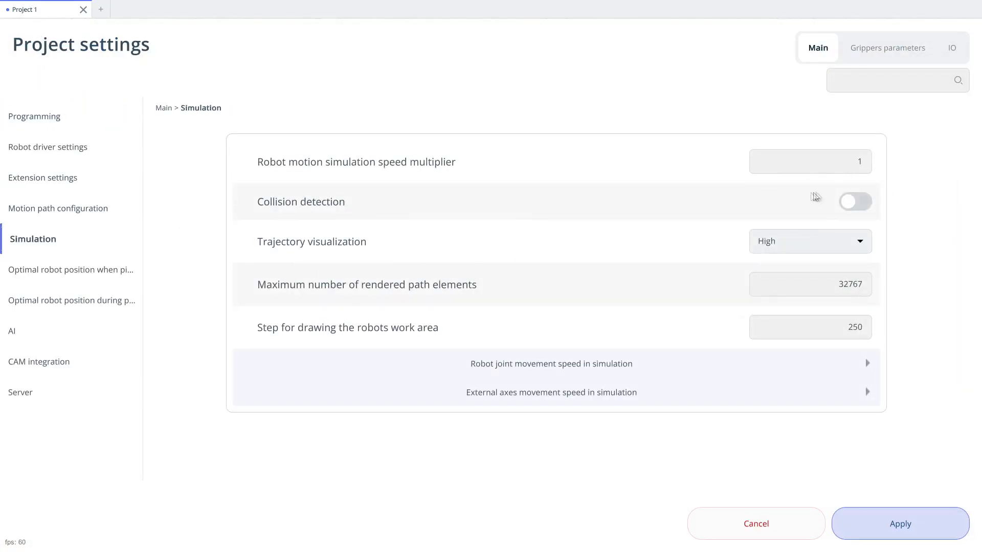
click(855, 202)
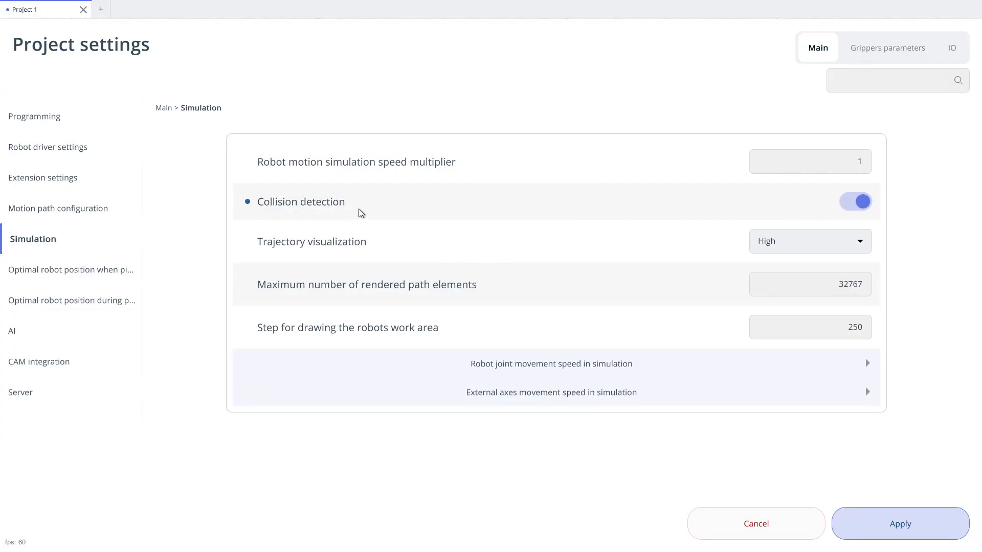
click(896, 531)
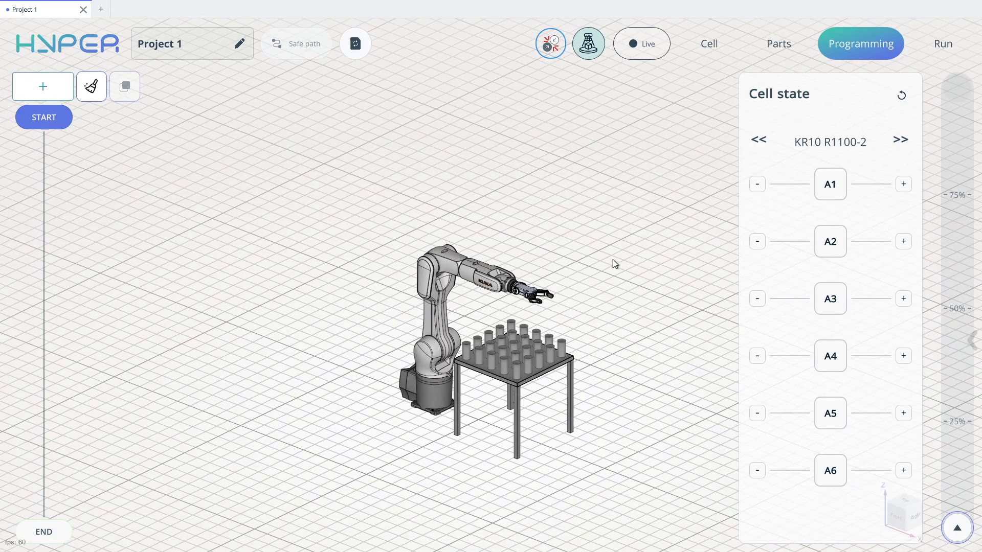
- Show the simplified meshes and jog axes A1 and A2 to lower the arm into the table for a collision check
click(972, 341)
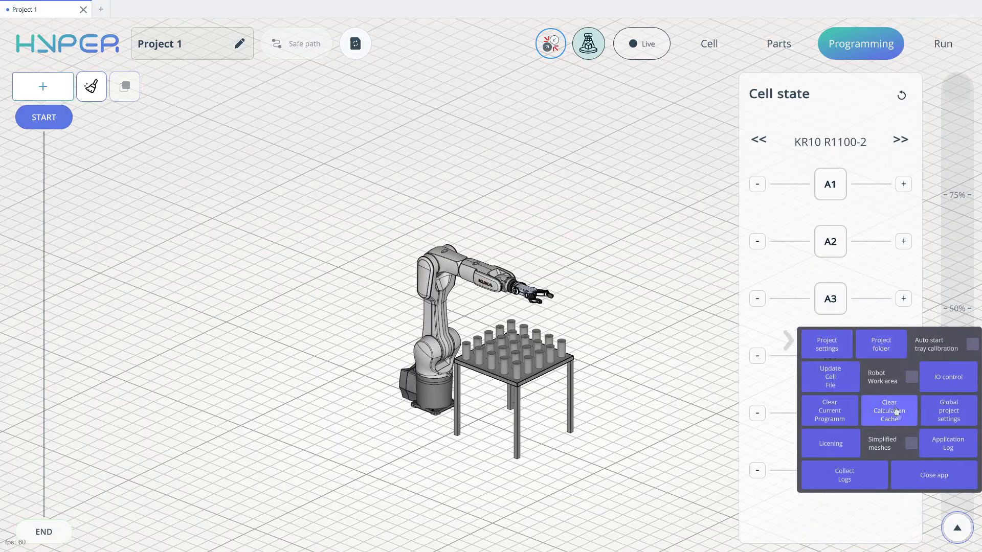
click(910, 444)
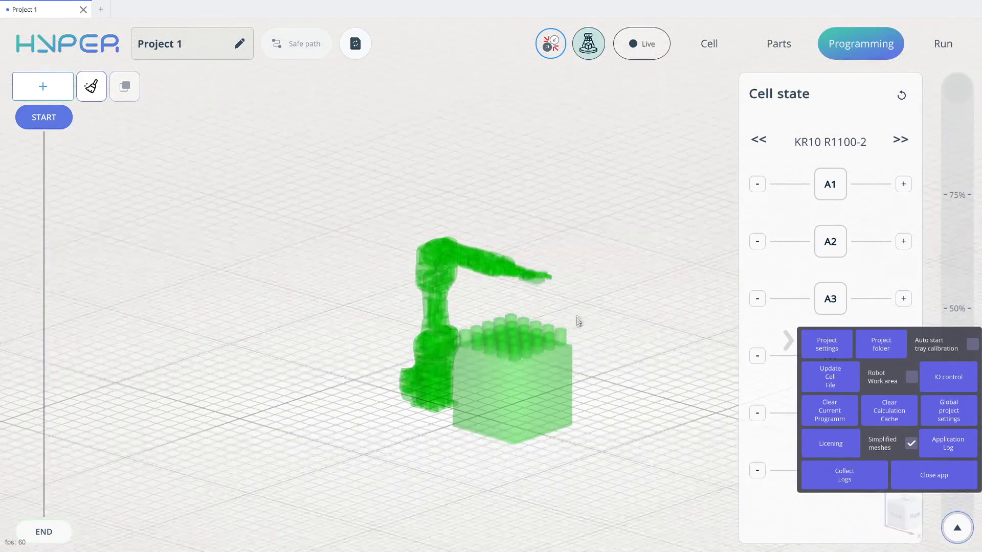
middle_drag(573, 313, 572, 317)
drag(826, 187, 832, 190)
drag(832, 246, 844, 244)
middle_drag(480, 349, 524, 374)
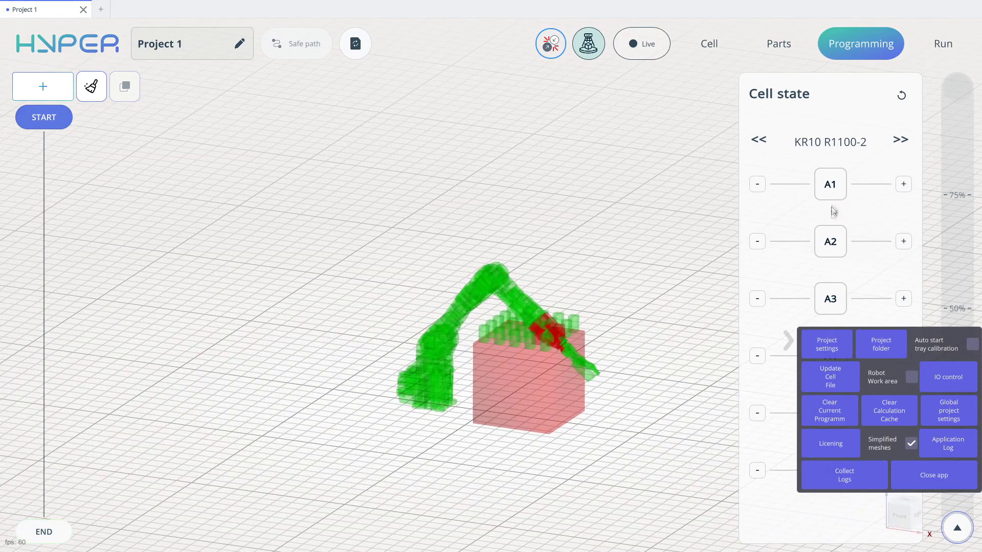
- Jog axes A1 and A3 to sweep the arm through the cylinders and table and examine the collision highlighting
drag(825, 188, 817, 187)
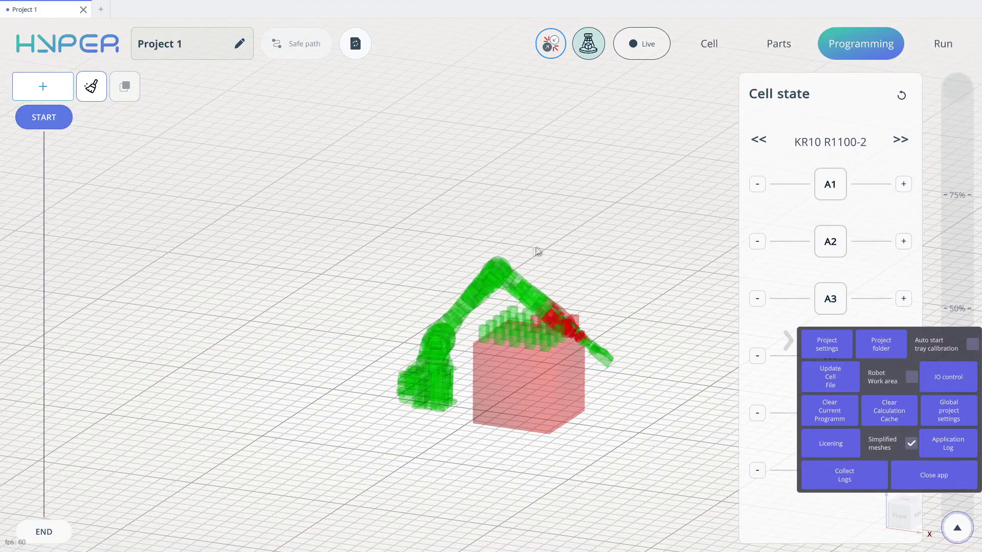
middle_drag(537, 252, 475, 283)
scroll(475, 282, up, 5)
drag(829, 299, 849, 298)
drag(829, 189, 853, 196)
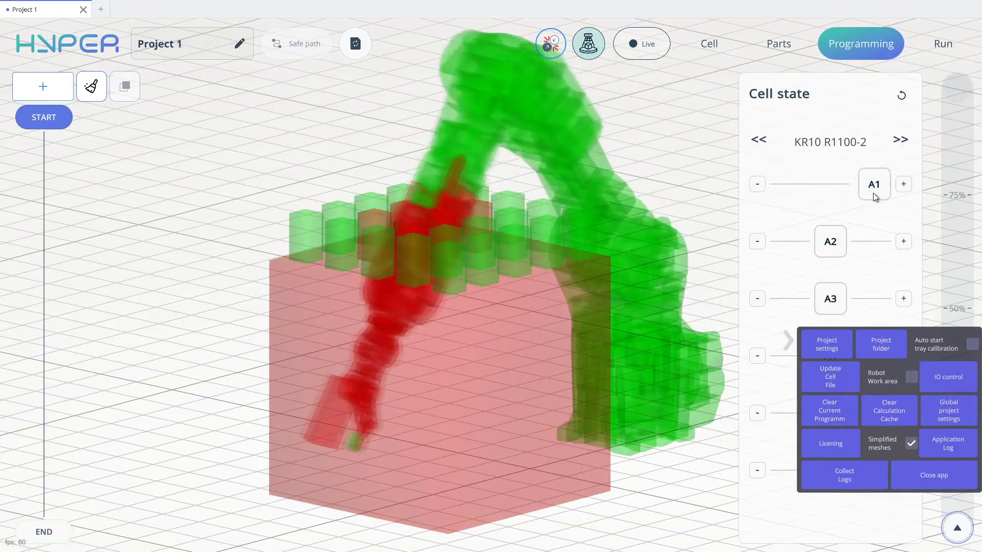
drag(873, 192, 803, 212)
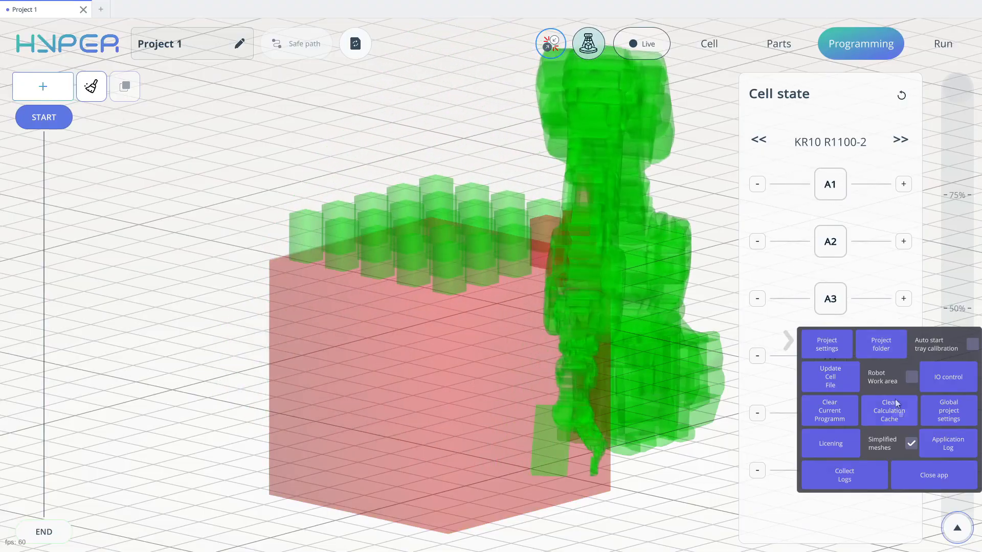
- Hide the simplified meshes and jog axes A1, A3 and A2 to raise the arm clear above the table
click(910, 443)
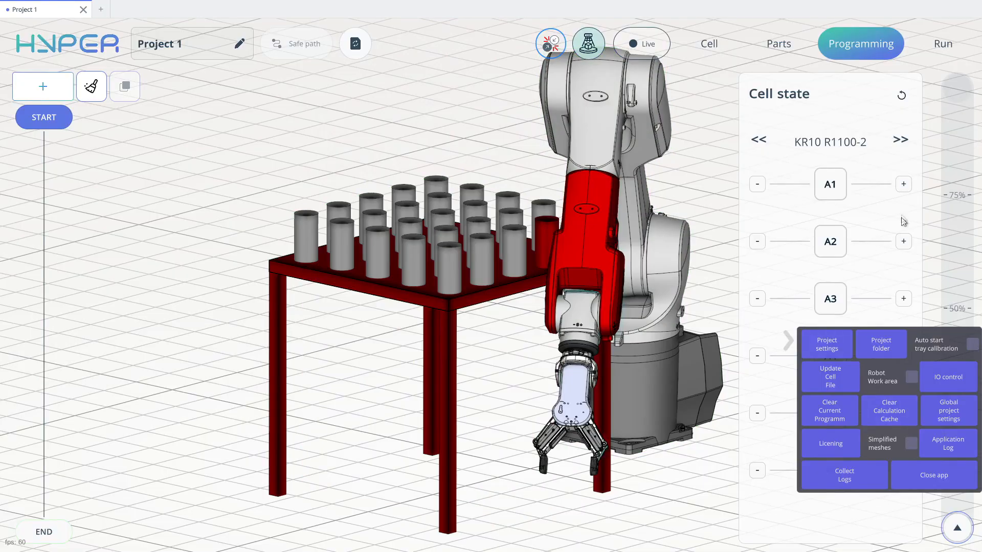
drag(829, 188, 797, 187)
drag(389, 178, 453, 177)
drag(834, 298, 800, 293)
drag(830, 241, 781, 234)
drag(726, 219, 656, 304)
scroll(446, 260, down, 3)
click(788, 341)
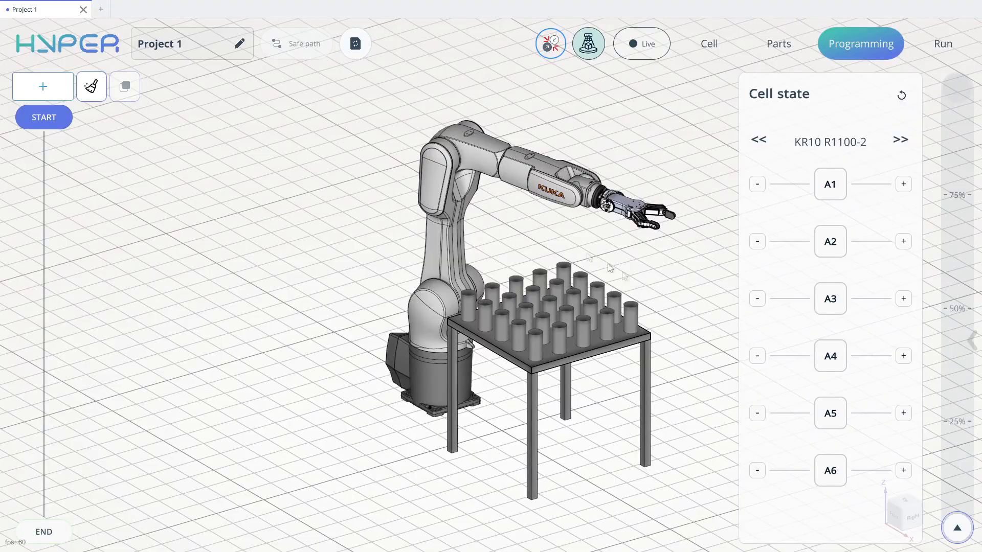
- Switch to MachineMaker with the project's cell and review the assembly's collision detection settings
click(56, 43)
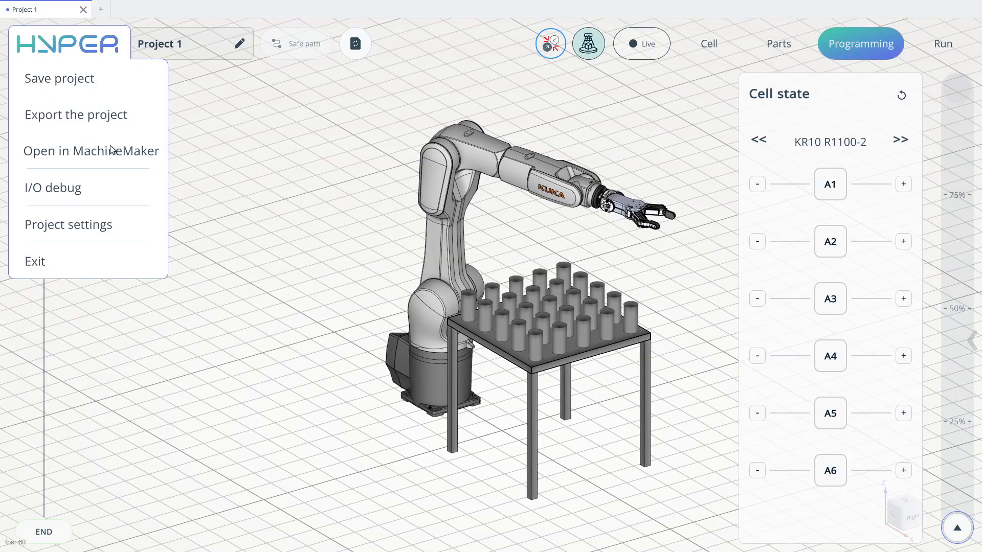
click(111, 150)
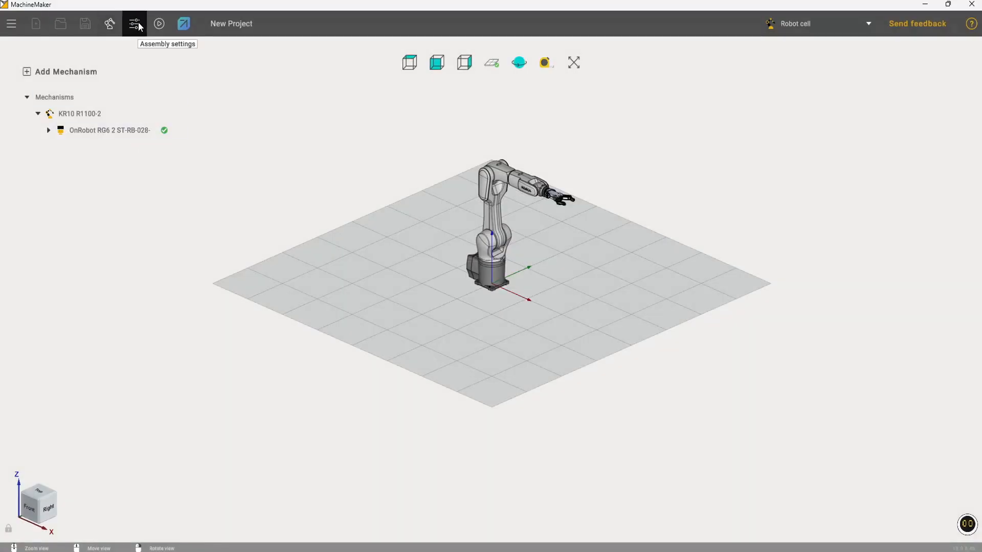
click(135, 23)
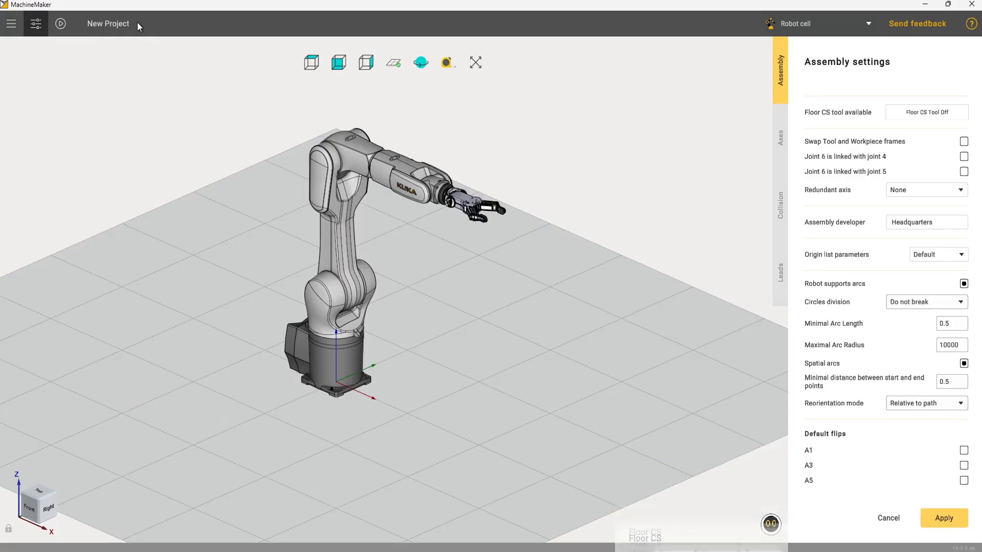
click(787, 219)
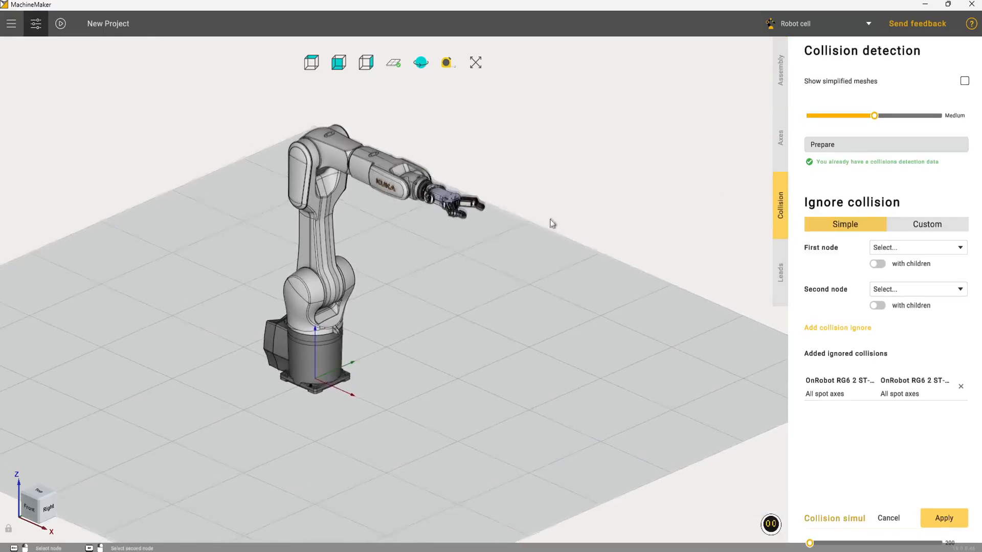
click(947, 516)
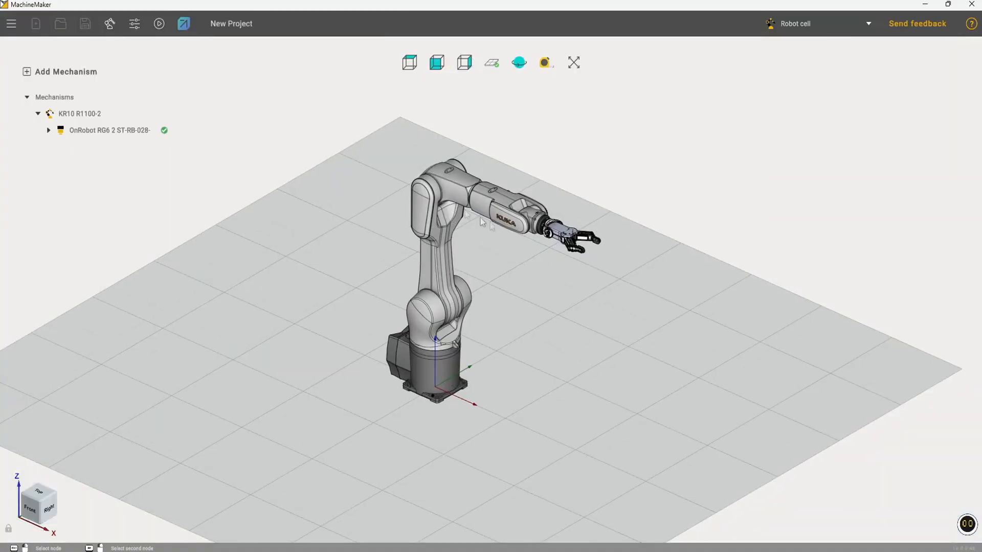
- Find "simple" tables in the online mechanisms library and add the Simple Table 1000x1200 beside the robot
click(111, 23)
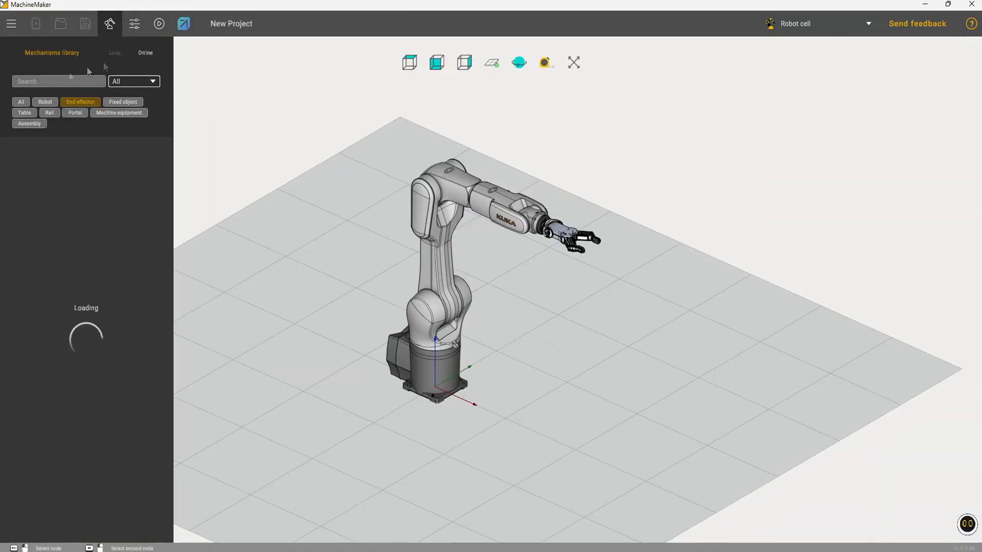
click(25, 113)
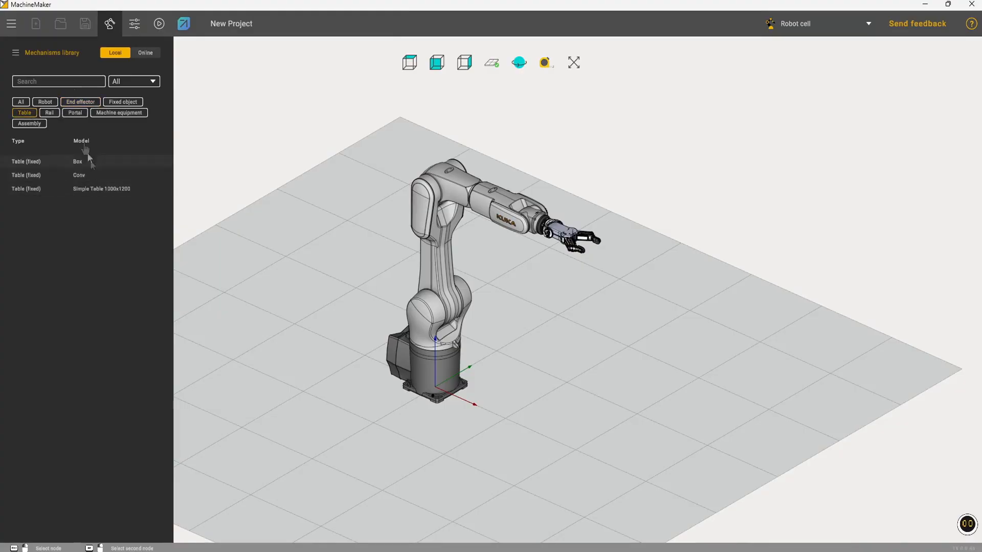
click(108, 189)
click(81, 83)
text(T)
key(BackSpace)
text(simple)
click(147, 53)
click(99, 162)
drag(346, 183, 375, 289)
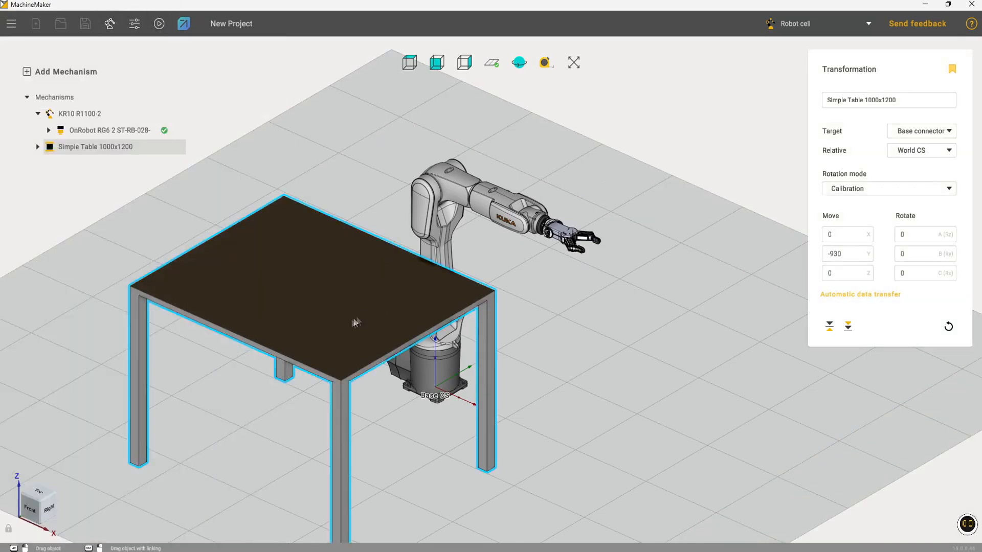
- Mount the robot on the centre of the tabletop and move the table with it to about X 277, Y -59
scroll(406, 276, down, 3)
middle_drag(406, 276, 455, 312)
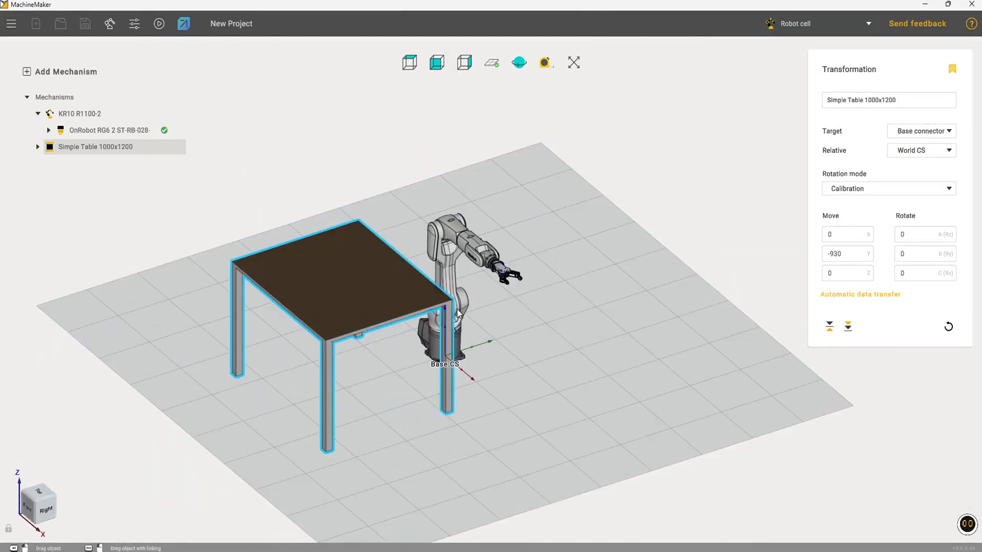
ctrl+drag(458, 313, 355, 241)
middle_drag(465, 280, 570, 260)
alt+drag(439, 377, 558, 365)
middle_drag(665, 361, 663, 387)
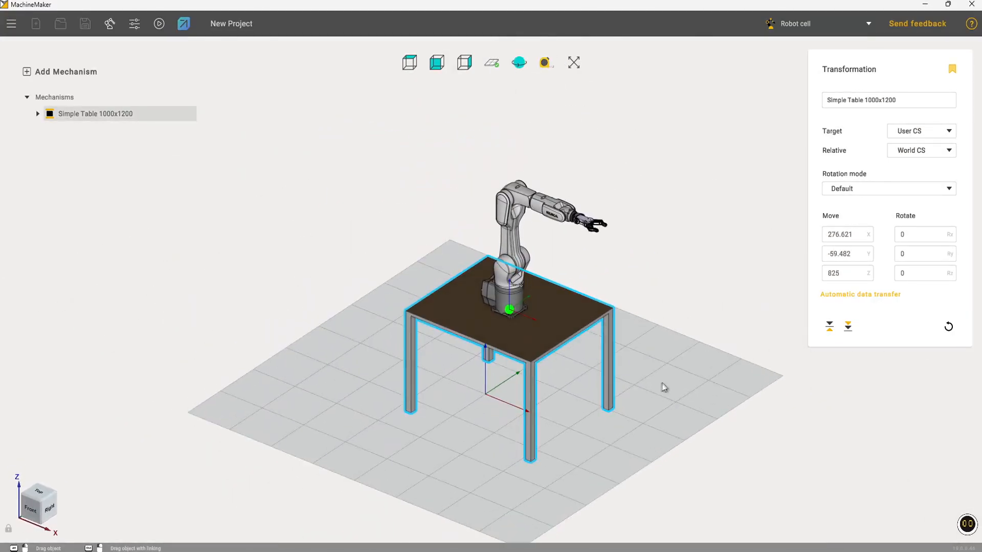
click(663, 387)
middle_drag(688, 355, 671, 354)
- Choose the OnRobot RG6 2 gripper's base as the first node of a simple ignored collision in the assembly's collision settings
click(134, 26)
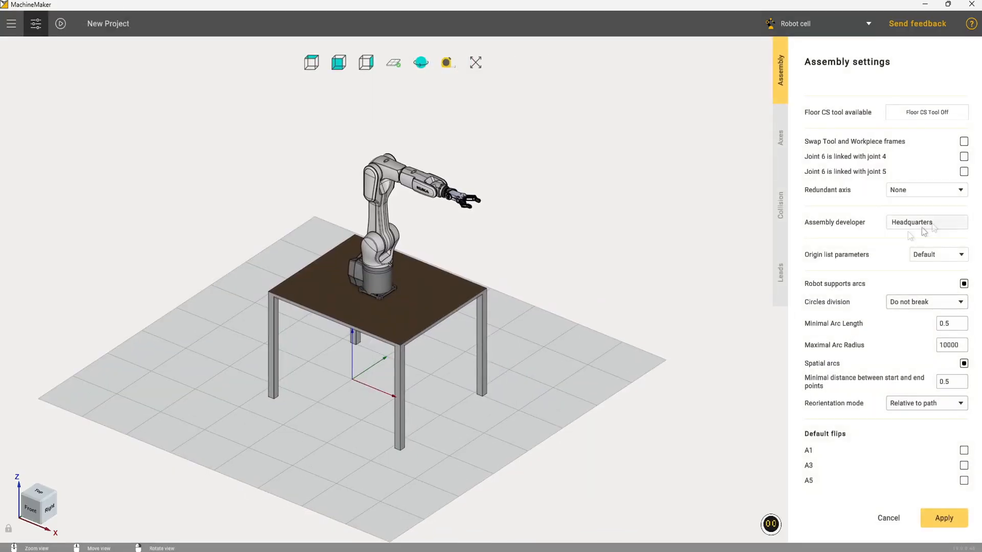
click(780, 205)
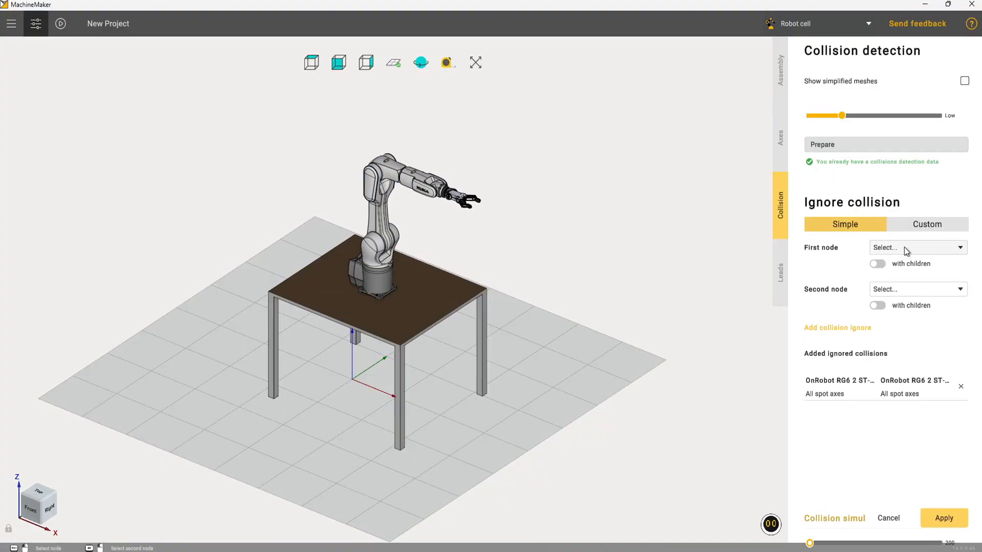
mouse_move(459, 238)
middle_down()
mouse_move(475, 216)
mouse_move(459, 224)
middle_up()
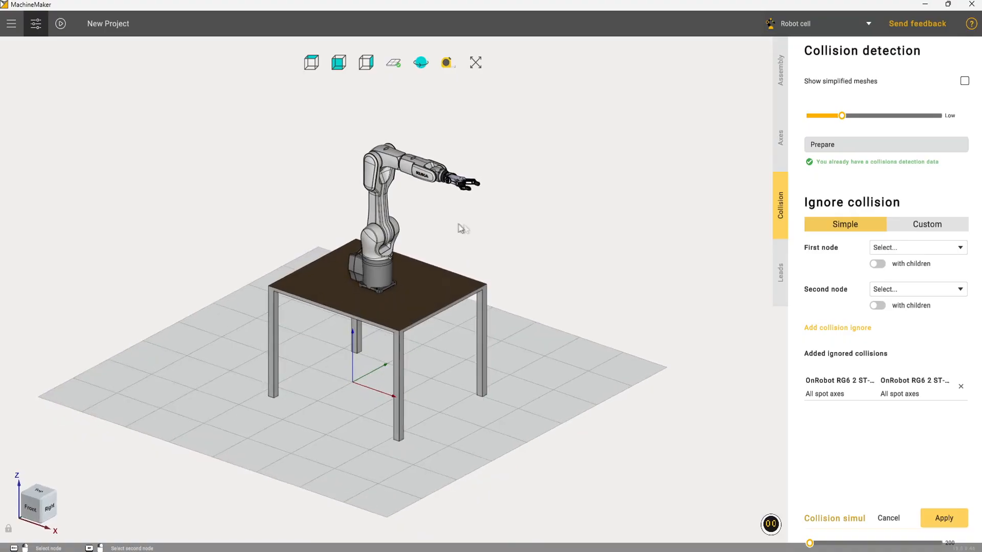
click(927, 249)
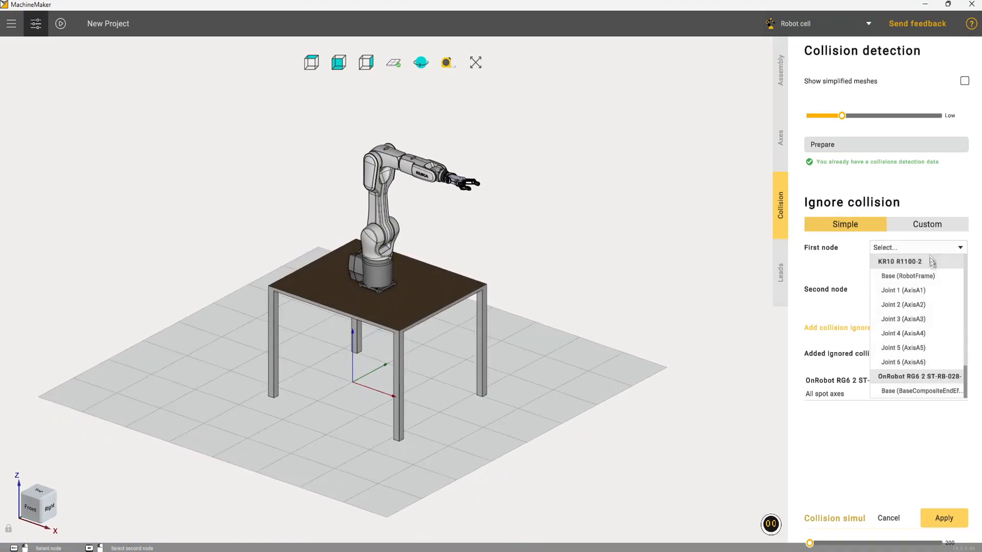
scroll(934, 364, down, 1)
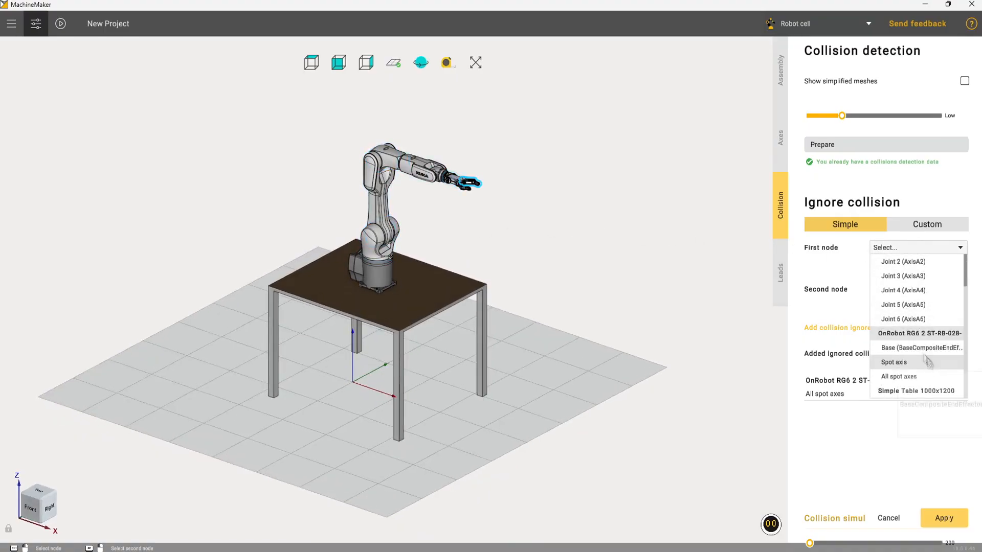
click(901, 350)
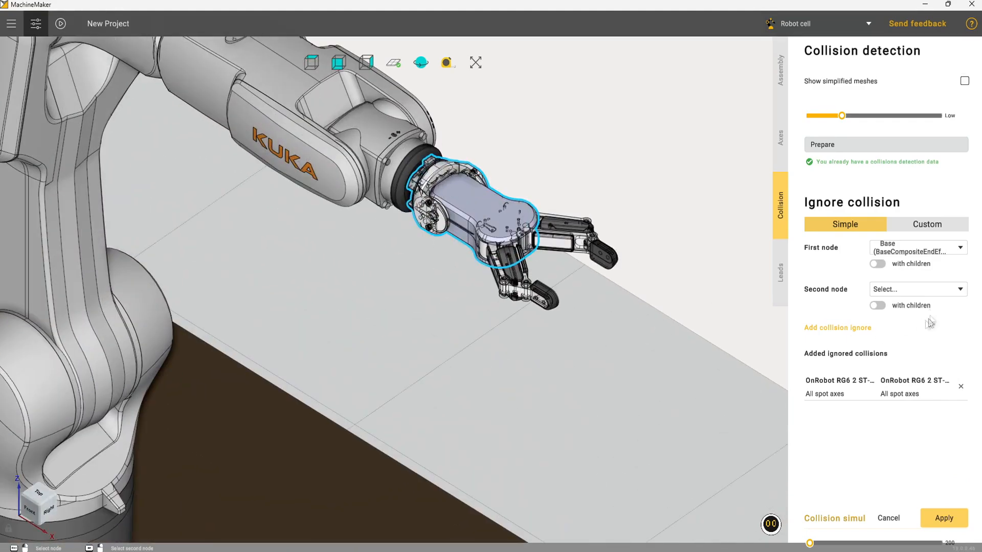
- Set Simple Table 1000x1200 as the second node and add the ignored collision with the gripper base
click(921, 290)
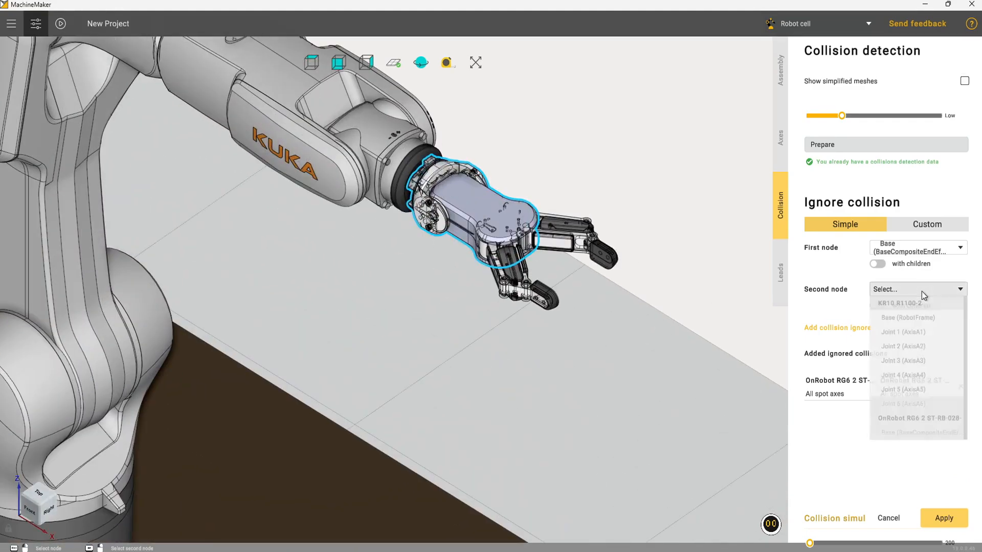
scroll(920, 373, down, 3)
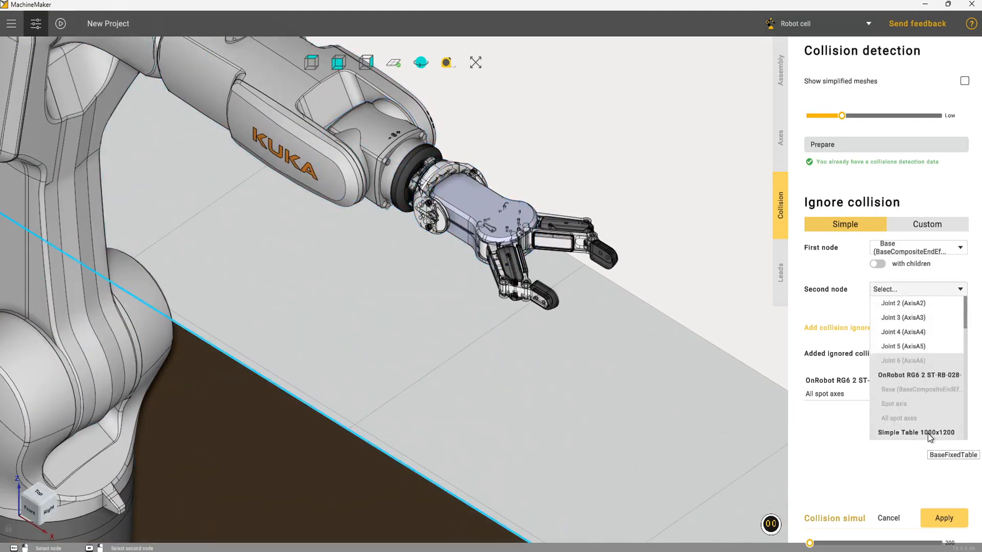
click(928, 433)
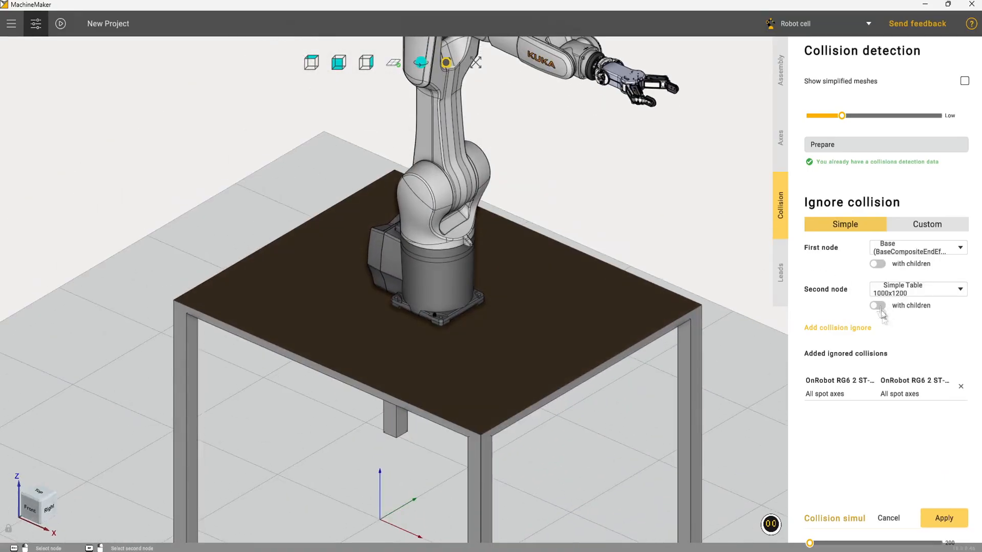
scroll(606, 225, down, 5)
middle_drag(686, 214, 712, 254)
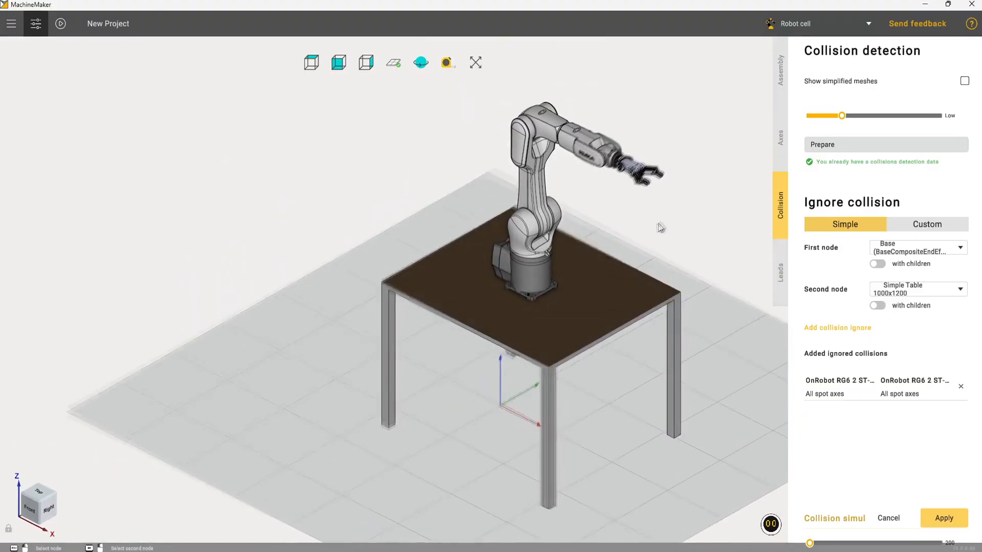
middle_drag(657, 223, 607, 266)
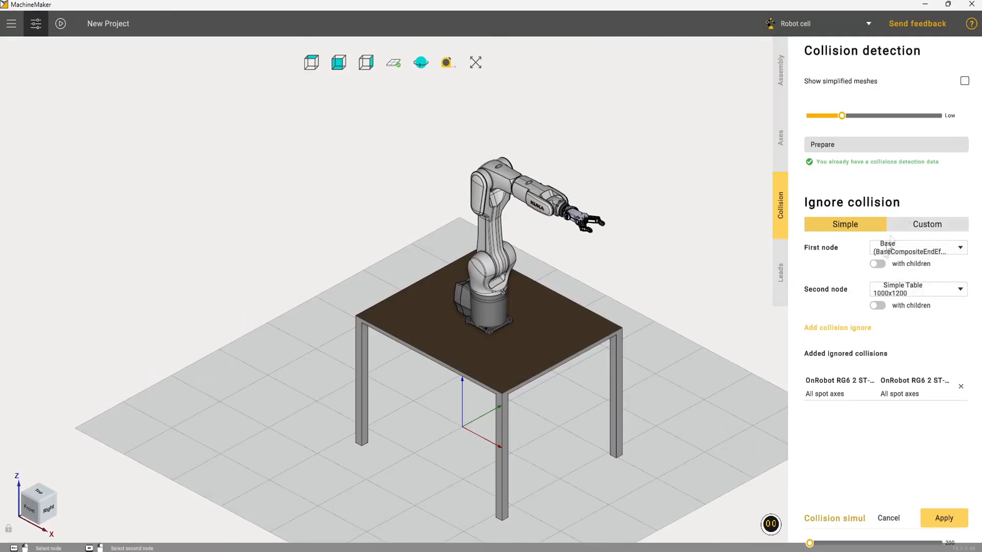
click(841, 328)
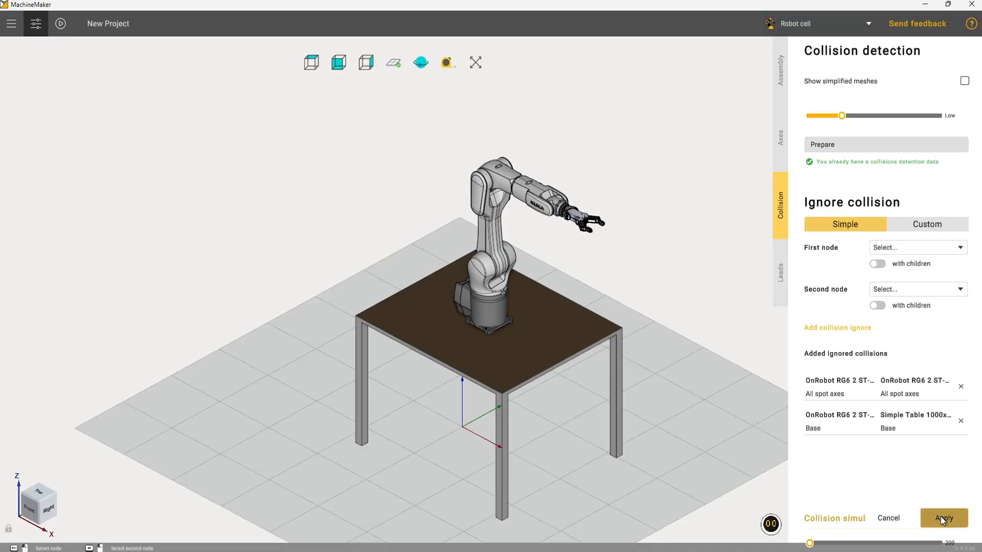
- Prepare the assembly's collision mesh data, apply the settings and switch to Hyper with the updated cell
click(859, 150)
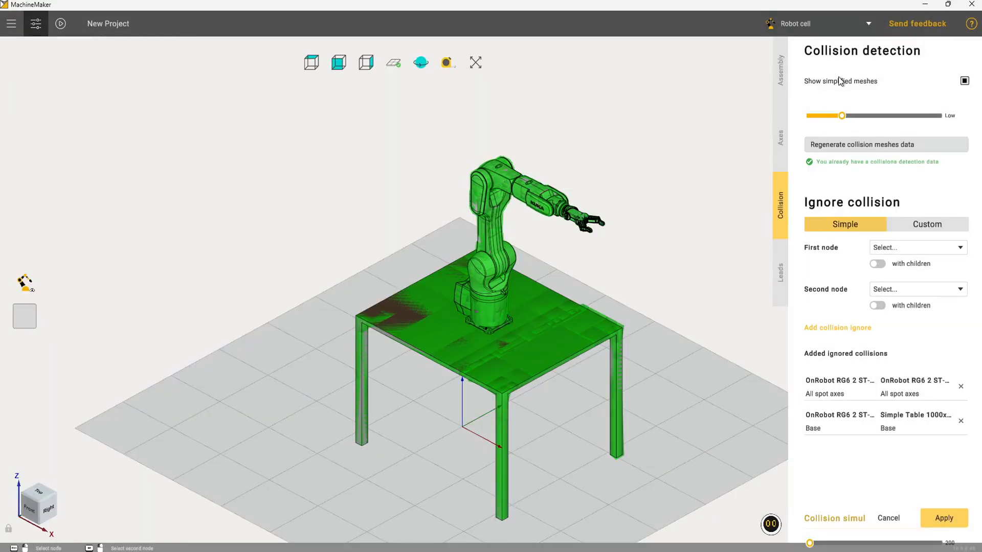
click(943, 518)
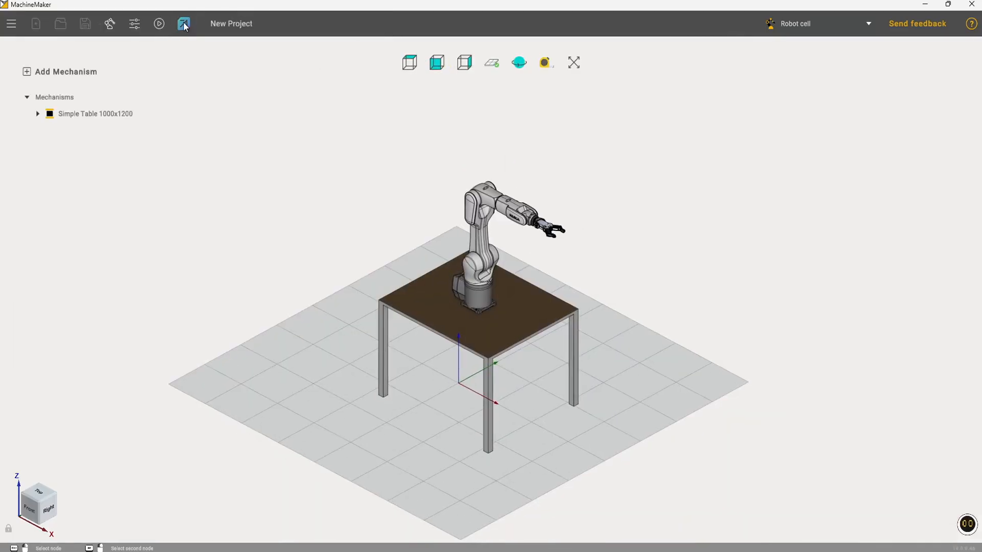
click(183, 21)
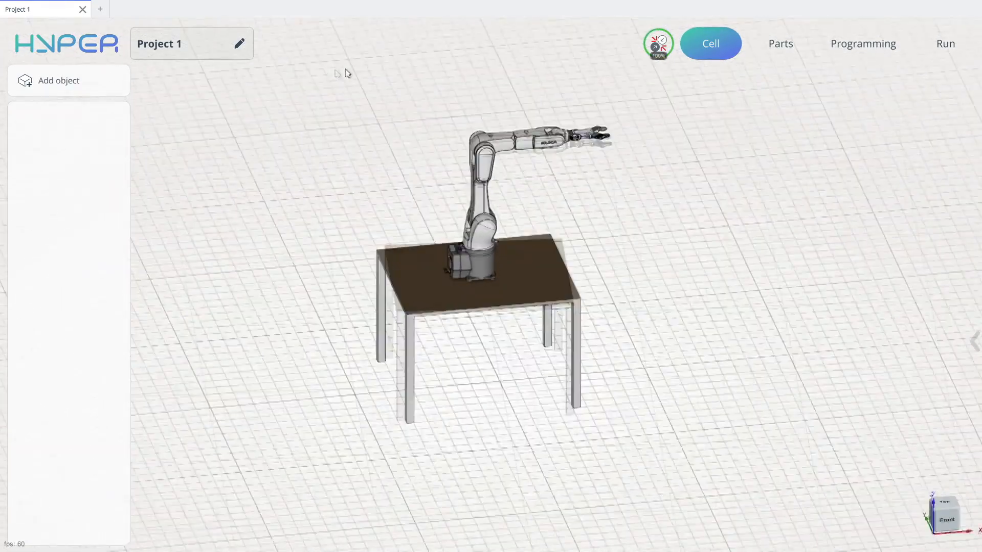
- Add a table object to the cell with a width of 750 and a height of 1000
click(95, 71)
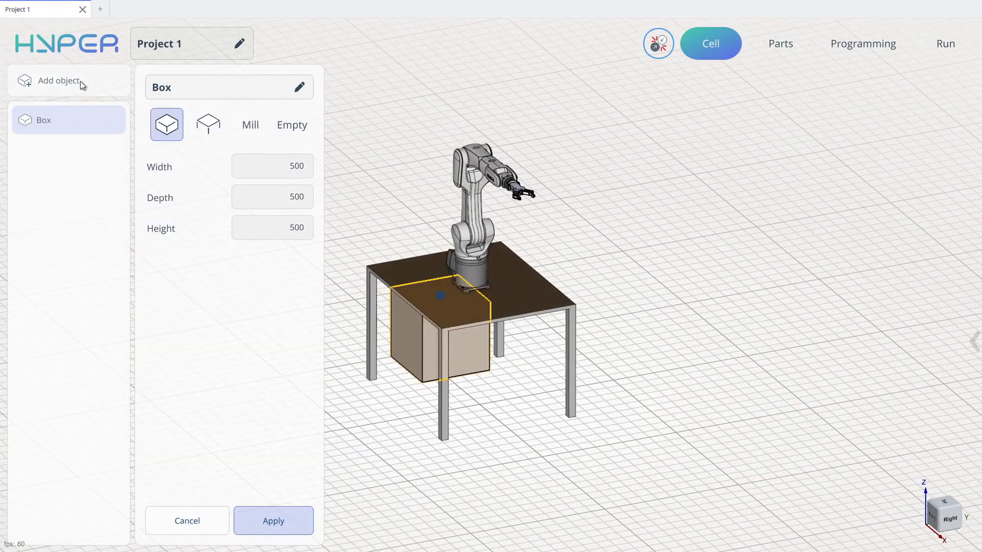
click(203, 126)
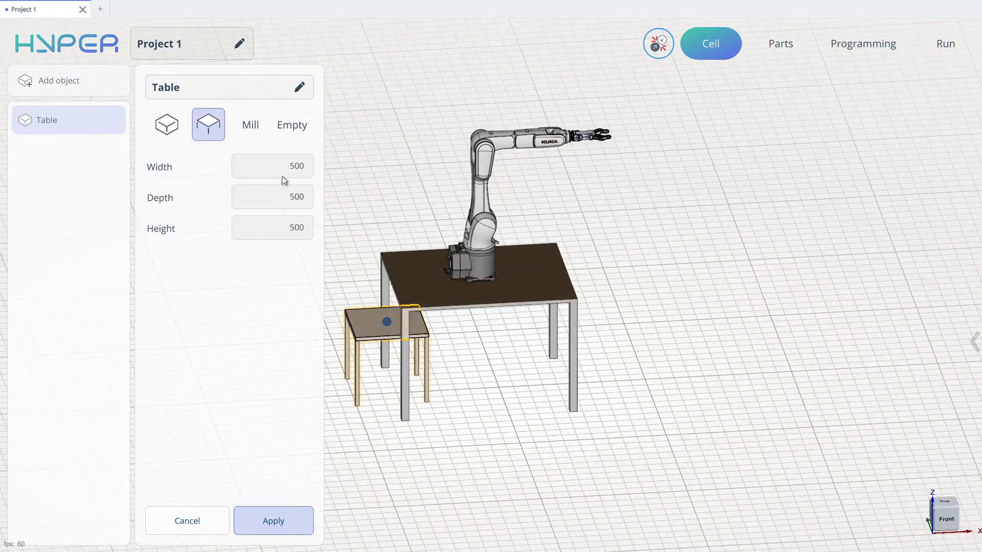
click(288, 167)
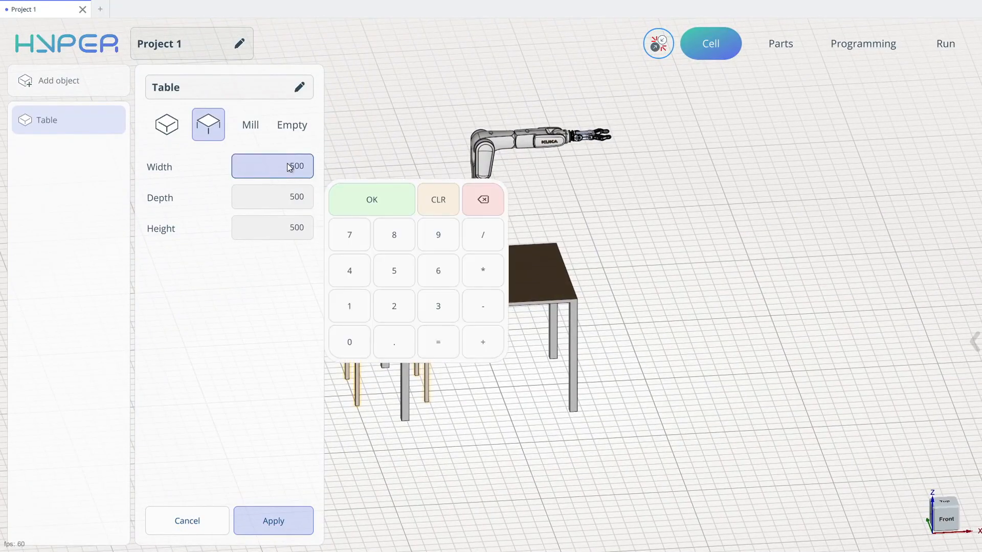
key(Return)
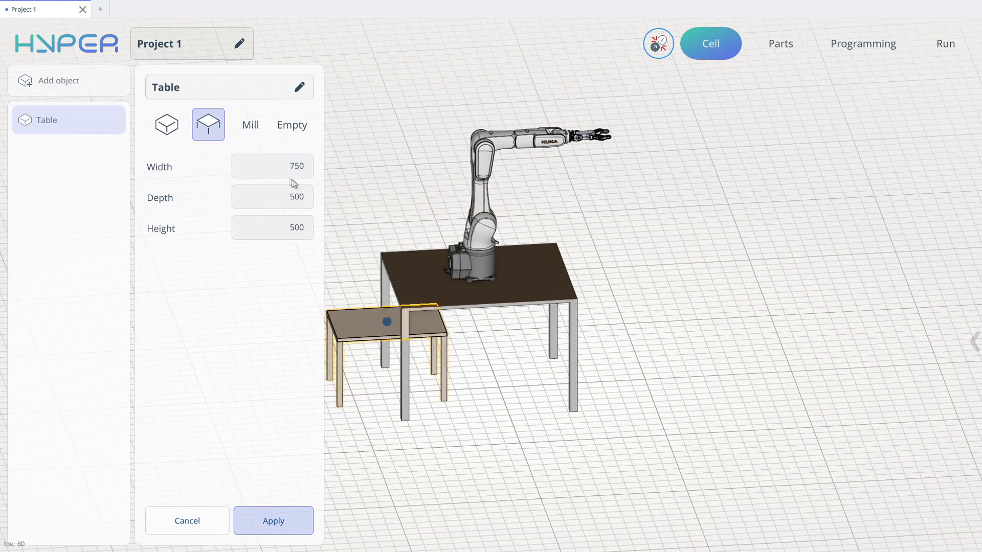
click(276, 231)
key(Return)
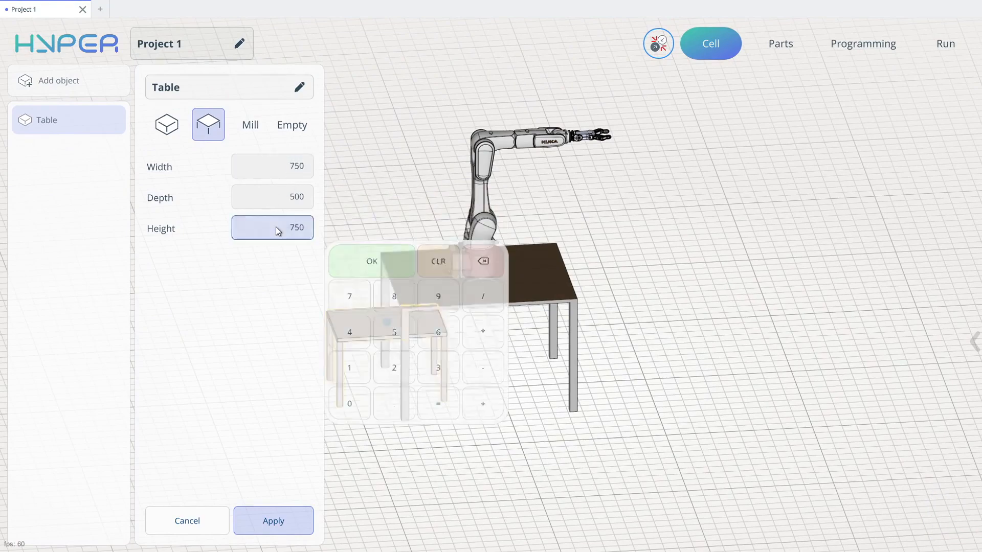
click(277, 223)
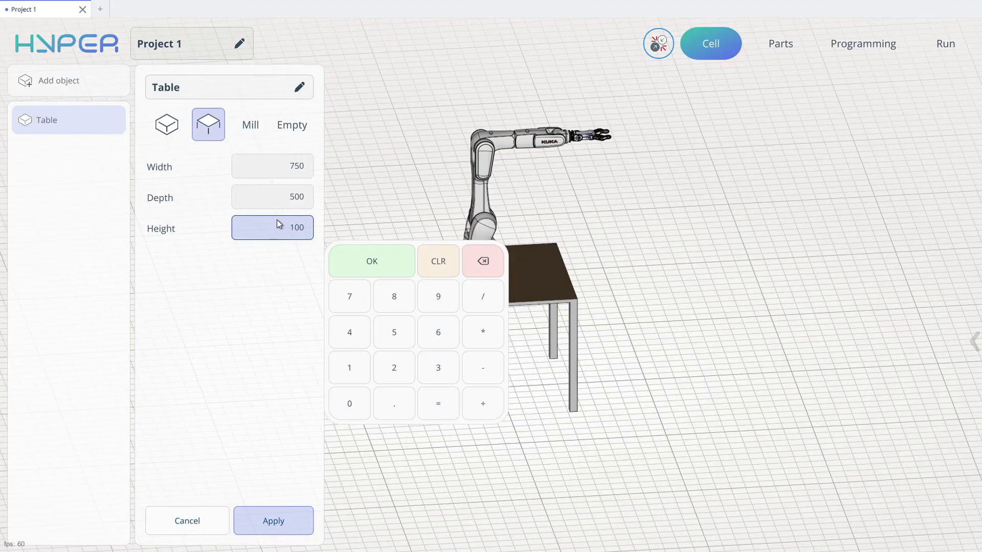
text(0)
key(Return)
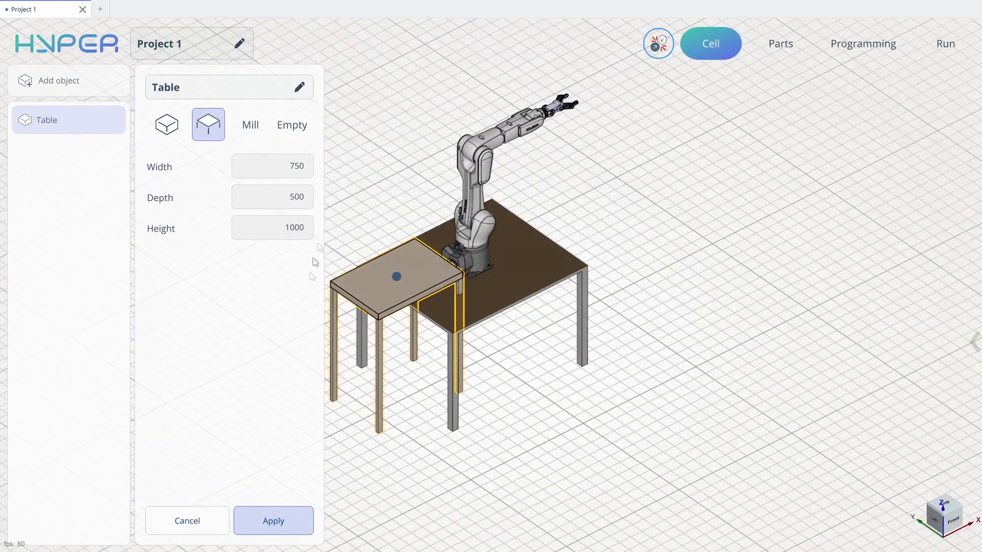
click(281, 520)
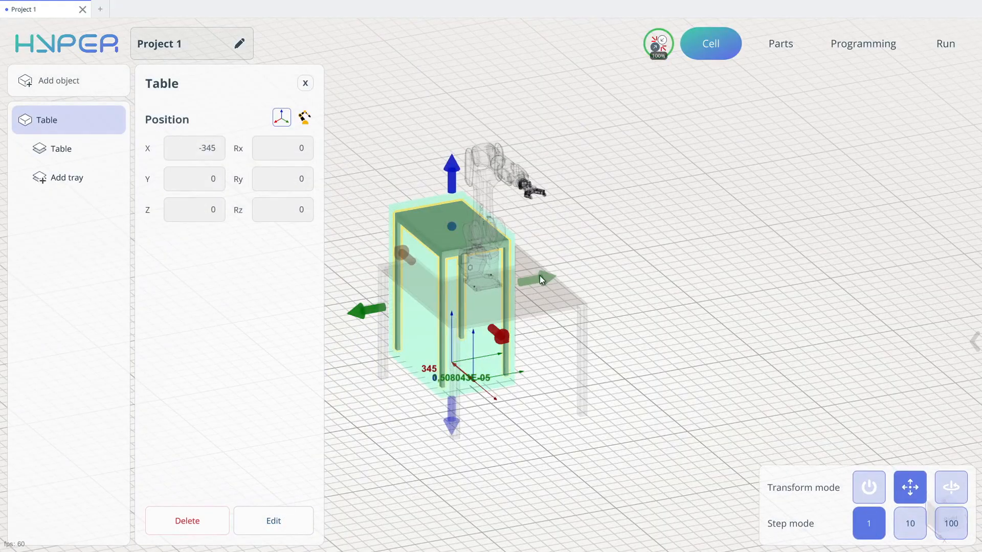
- Move the new table beside the robot's table to about X 558, Y -890 and turn off transform mode
drag(541, 280, 614, 268)
middle_drag(614, 268, 525, 287)
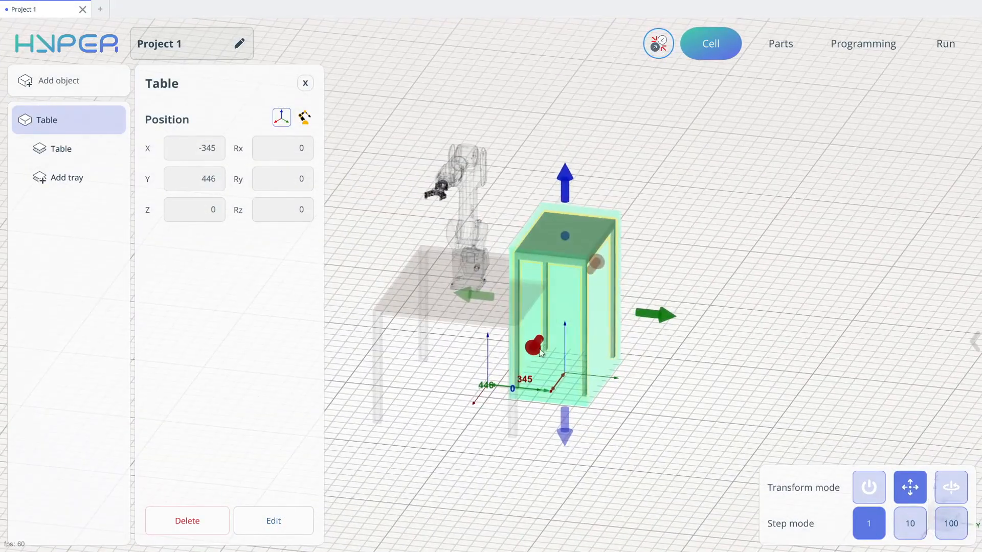
drag(541, 353, 498, 412)
middle_drag(498, 412, 394, 432)
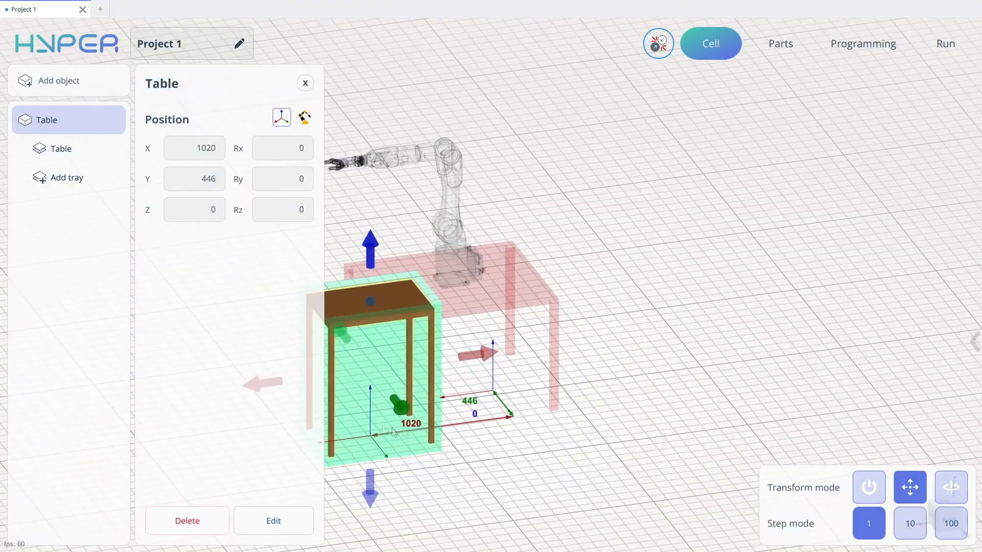
drag(399, 405, 368, 353)
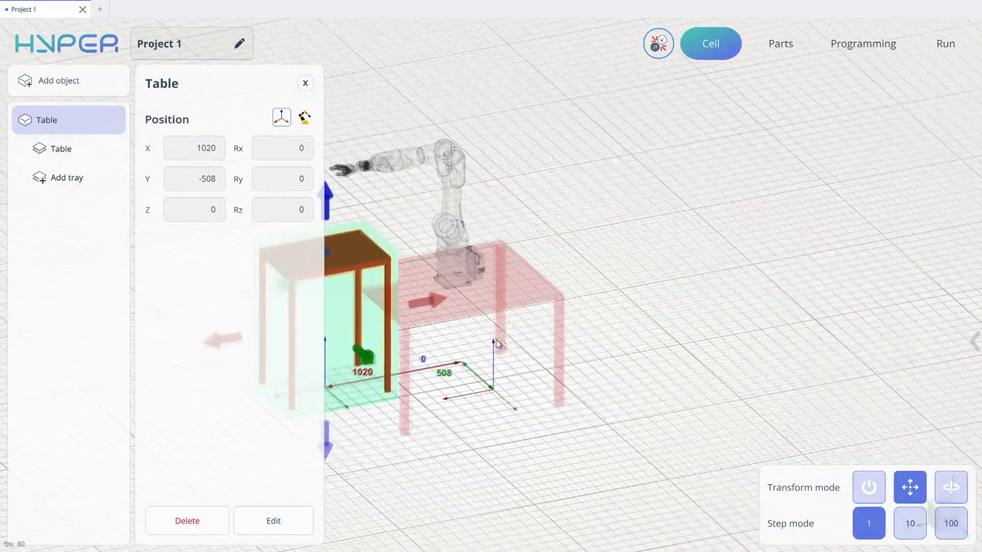
middle_drag(496, 339, 499, 302)
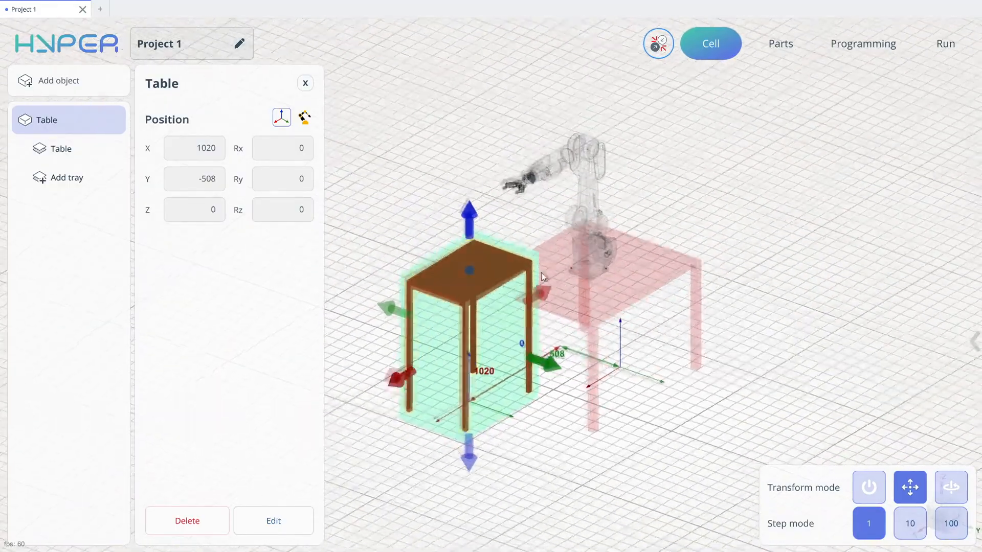
middle_drag(543, 277, 652, 410)
drag(575, 399, 523, 383)
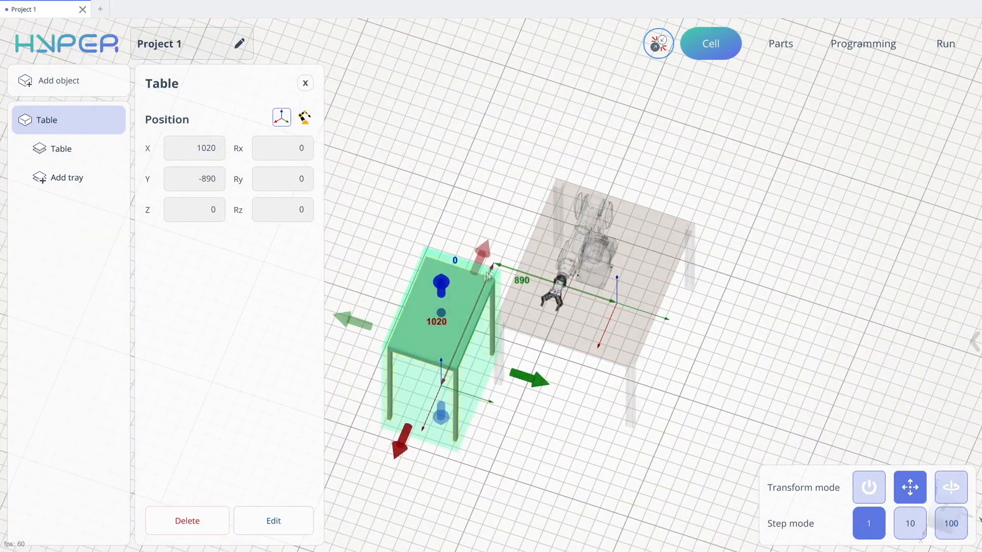
drag(482, 256, 506, 200)
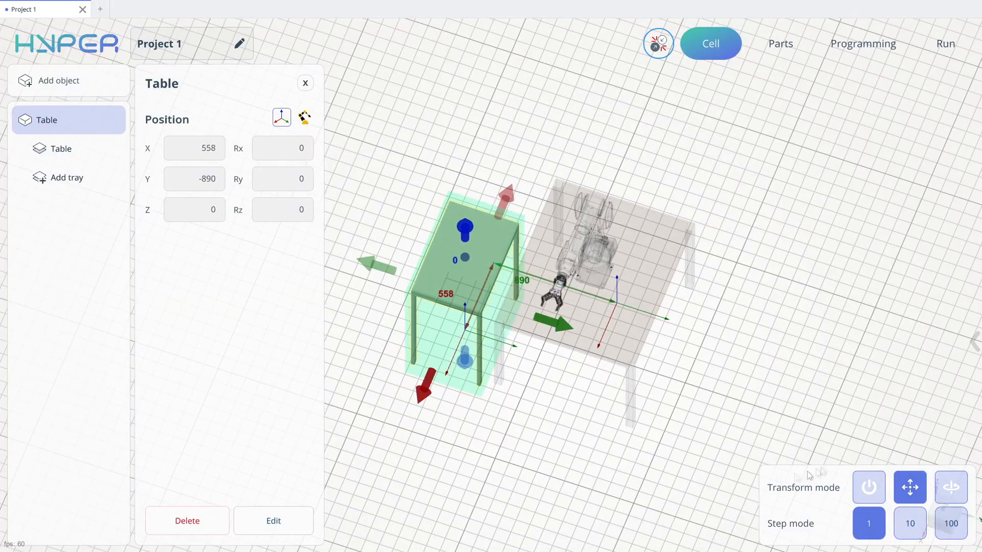
click(869, 487)
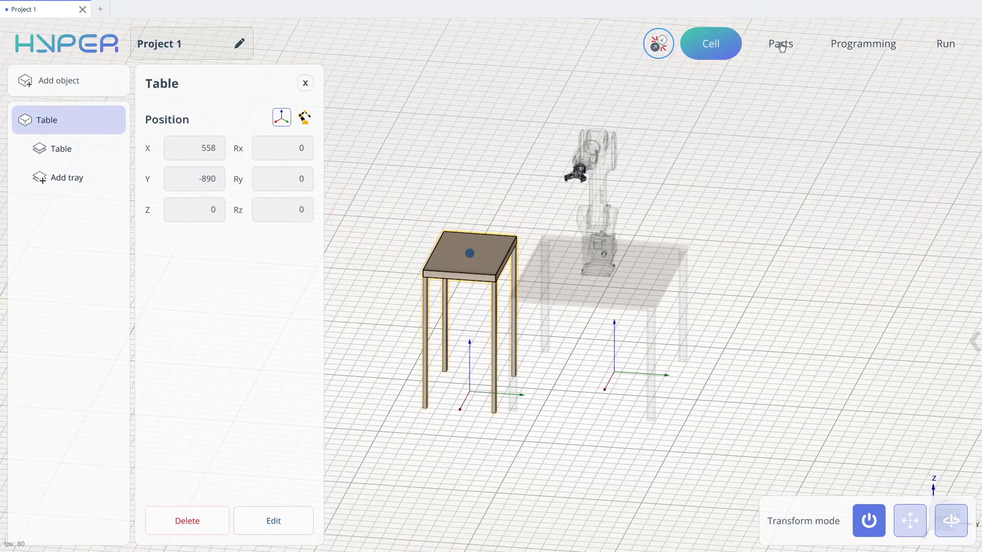
- Go to the cell's programming view and display the simplified meshes of the robot and both tables
click(781, 43)
click(864, 44)
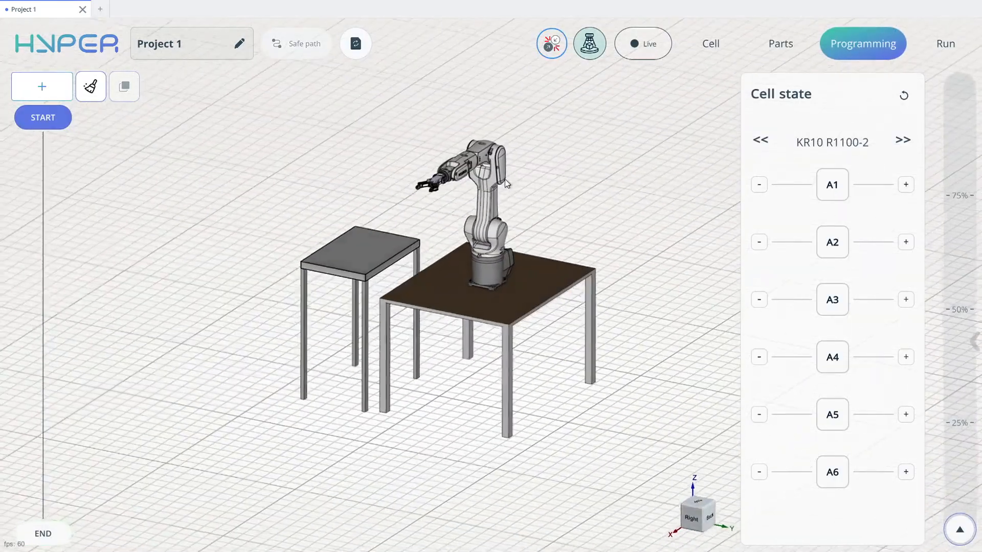
click(961, 341)
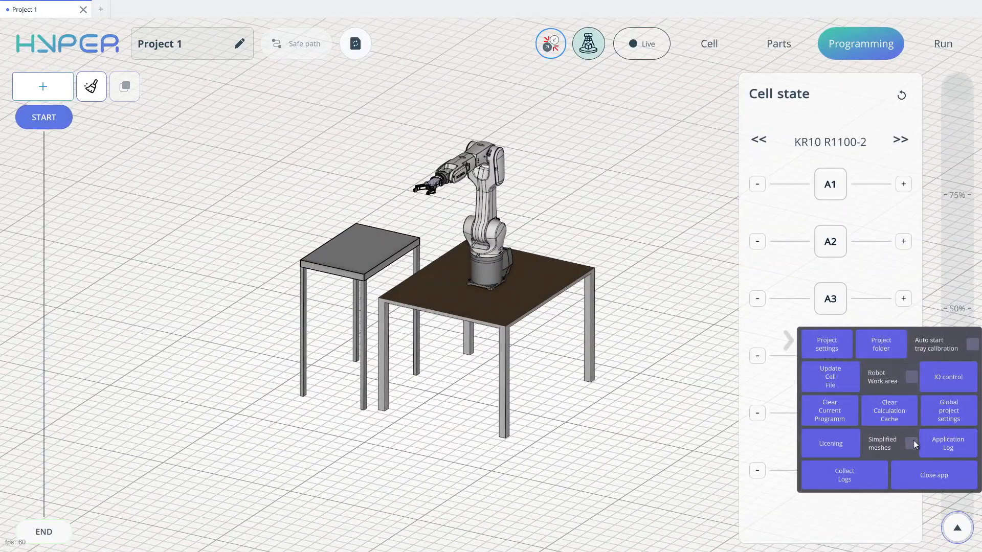
click(911, 441)
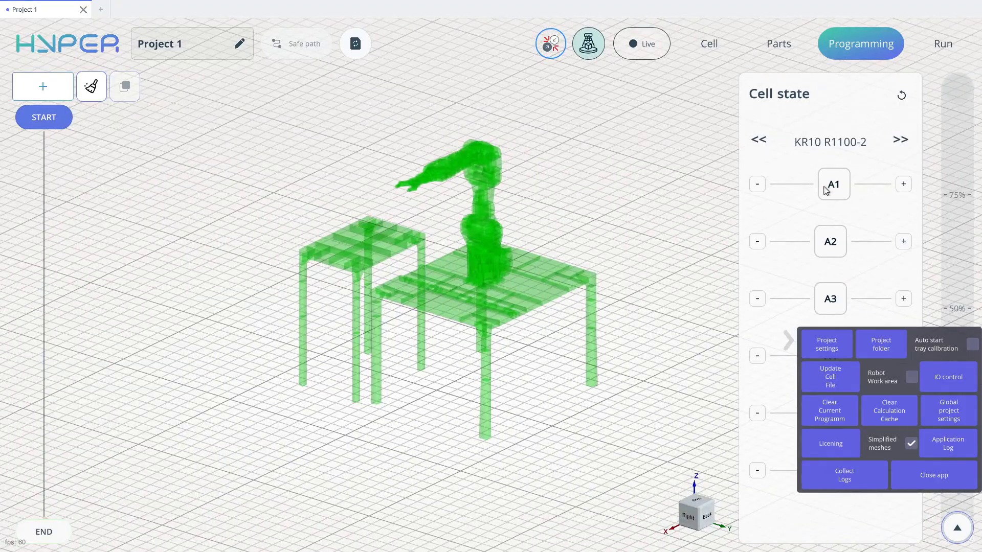
- Jog axes A2 and A3 to drive the gripper down through the robot's tabletop and inspect the meshes there
drag(831, 246, 850, 258)
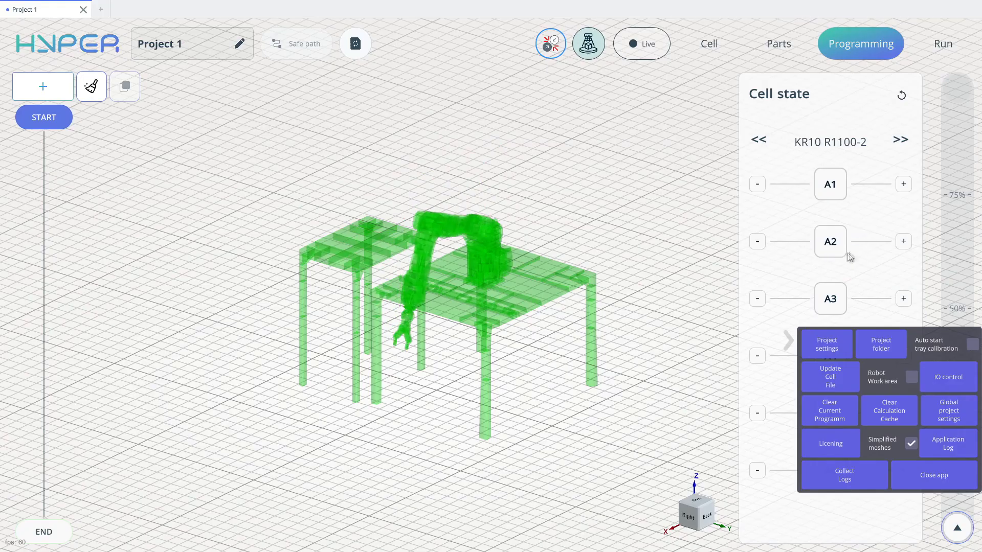
drag(828, 299, 854, 298)
middle_drag(453, 286, 465, 218)
scroll(475, 279, up, 4)
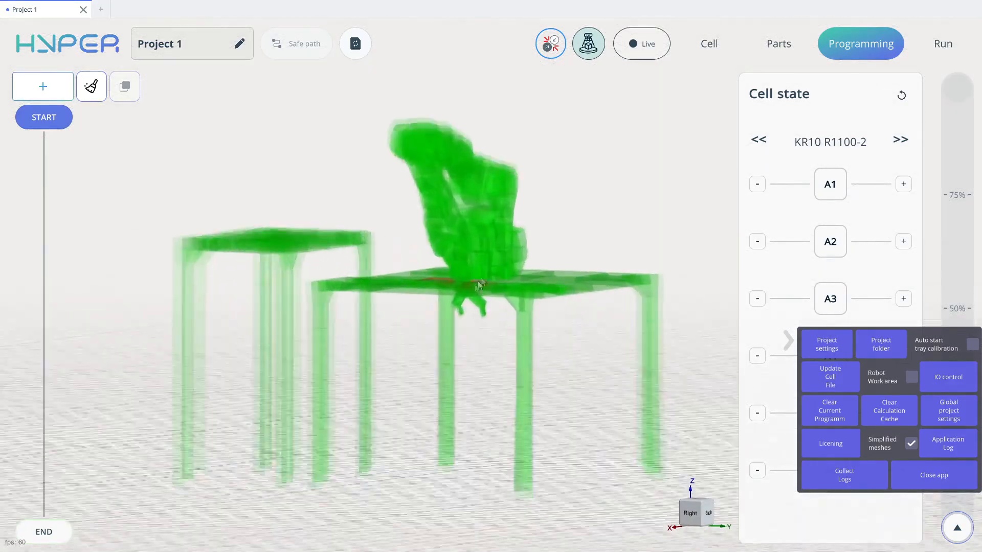
- Inspect the gripper's overlap with the robot's tabletop, and jog axes A3 and A2 to move the gripper out past the table edge
middle_drag(478, 281, 492, 269)
scroll(488, 279, up, 4)
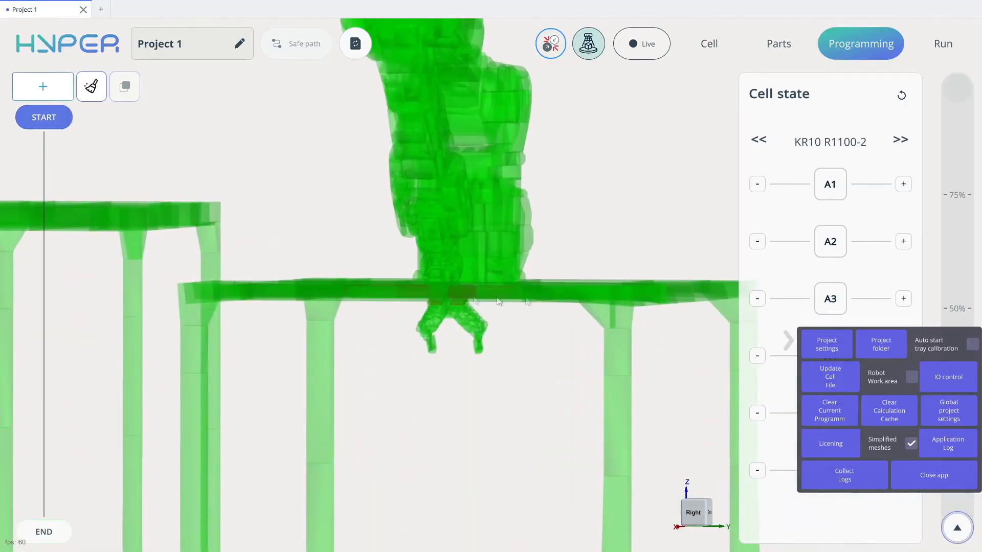
middle_drag(568, 257, 486, 279)
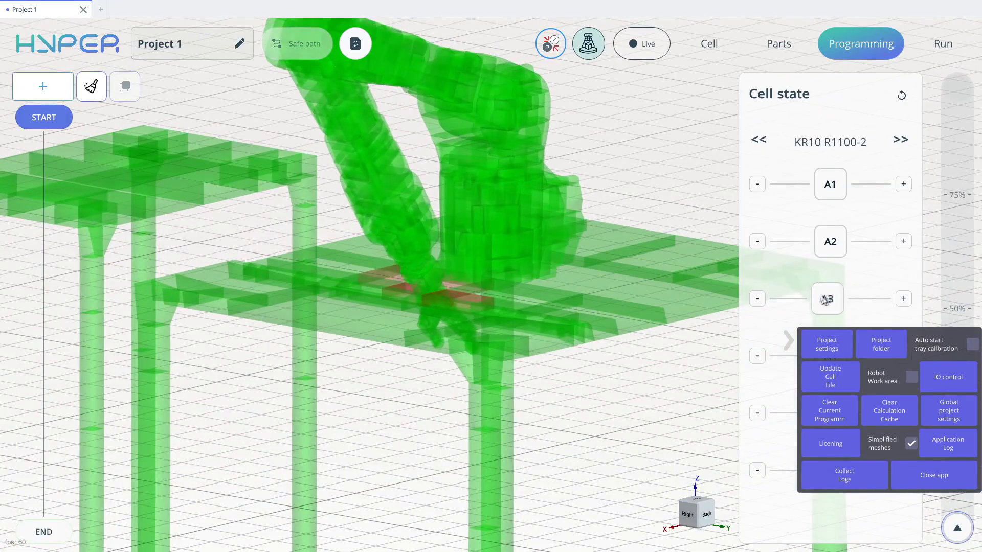
drag(824, 301, 816, 301)
mouse_move(828, 242)
mouse_down()
mouse_move(817, 244)
mouse_move(828, 245)
mouse_up()
middle_drag(597, 241, 327, 297)
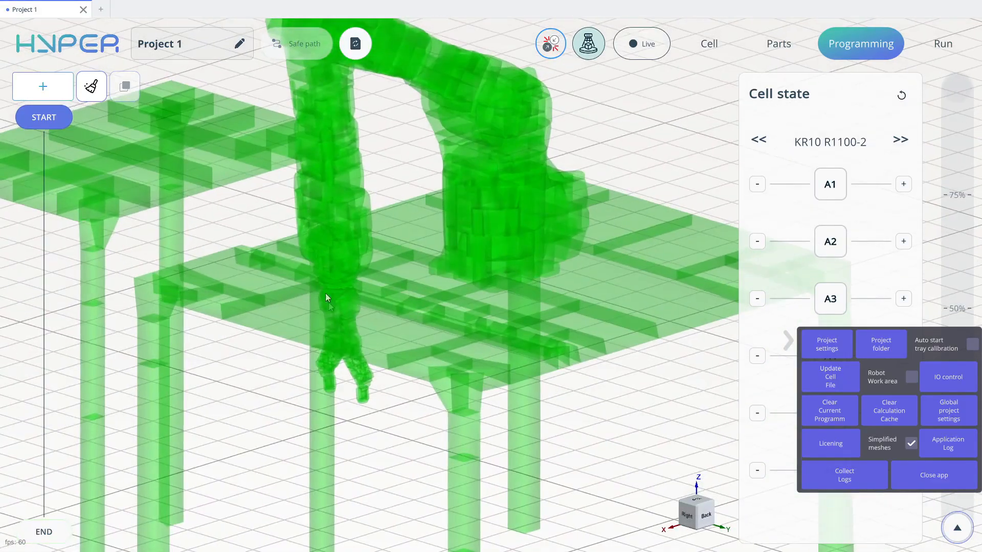
middle_drag(390, 288, 465, 293)
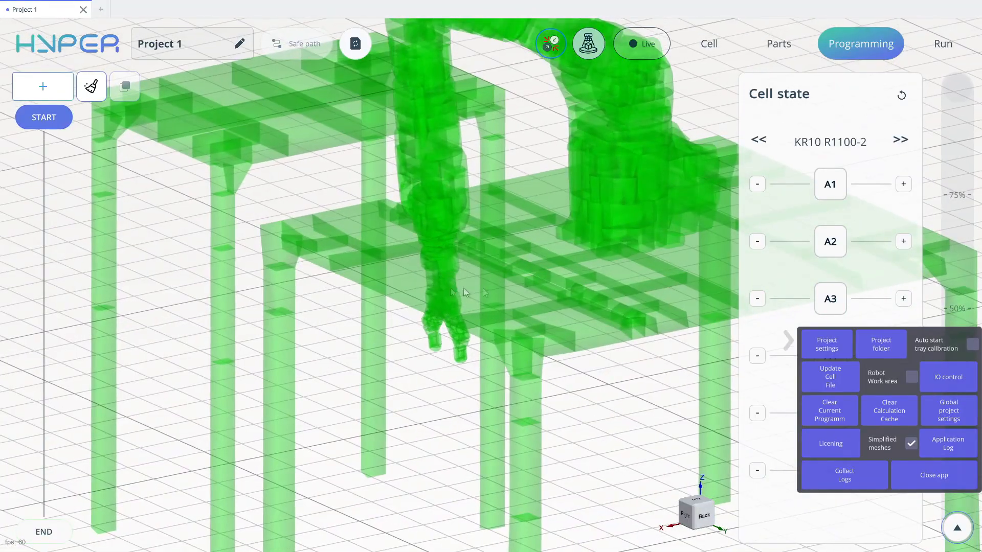
- Jog axes A1 and A3 to drive the gripper through the second table's top and inspect the simplified meshes there
drag(842, 192, 937, 181)
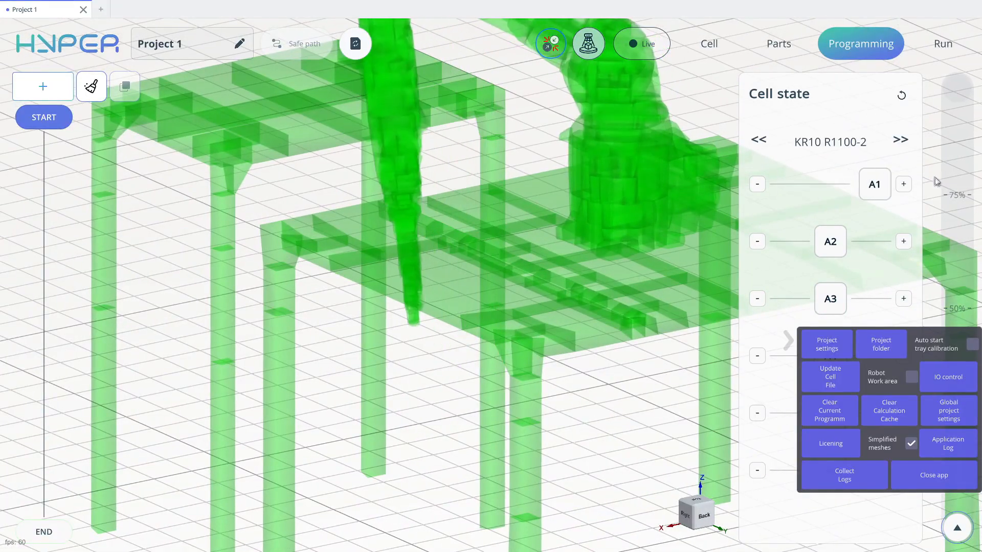
drag(840, 300, 797, 298)
drag(831, 185, 908, 179)
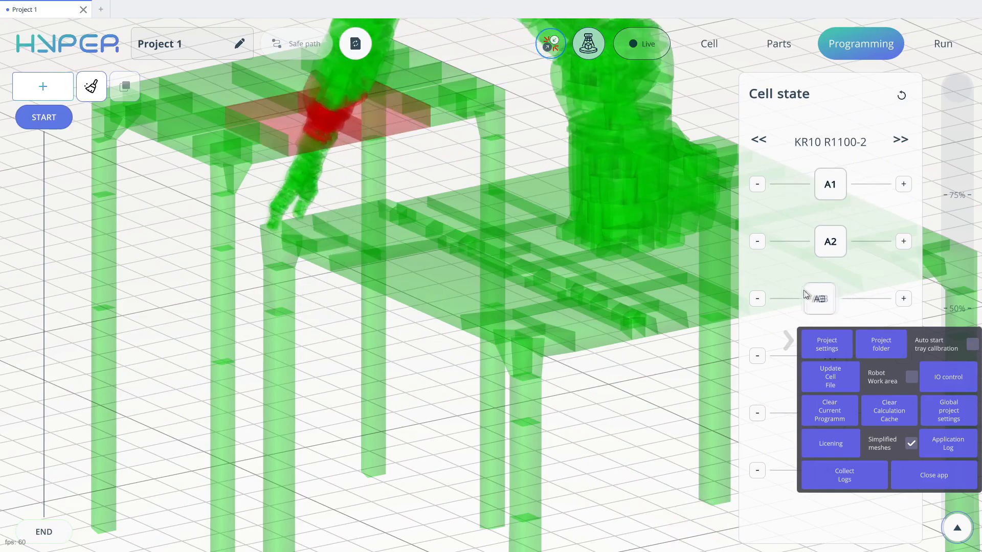
drag(803, 295, 797, 293)
middle_drag(419, 209, 646, 213)
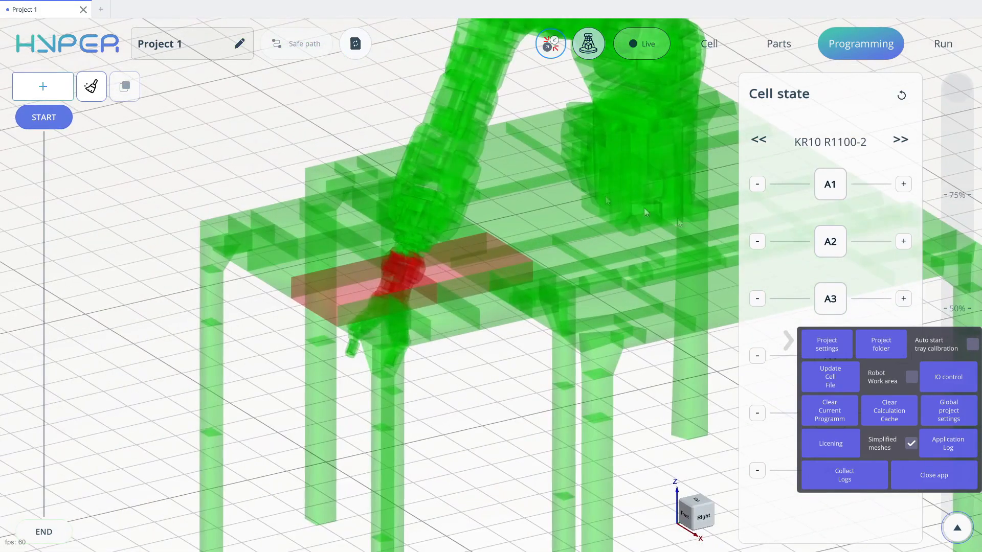
drag(829, 304, 820, 304)
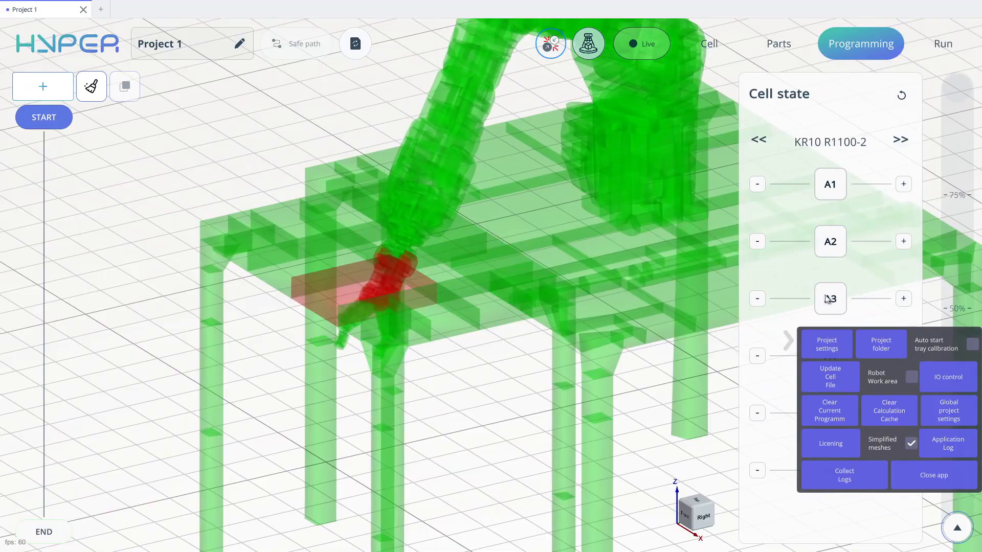
middle_drag(580, 265, 491, 225)
scroll(573, 239, down, 5)
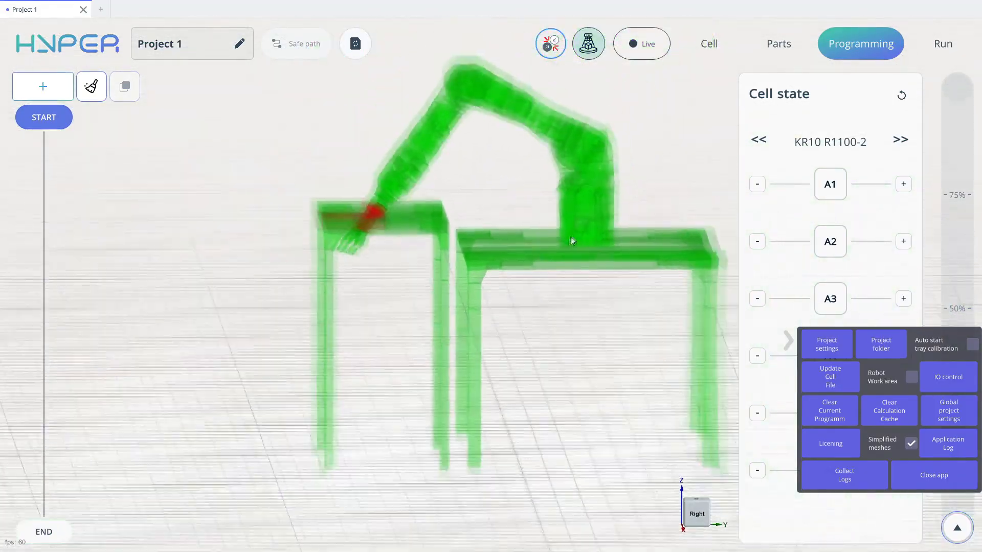
middle_drag(573, 240, 395, 295)
scroll(456, 285, down, 3)
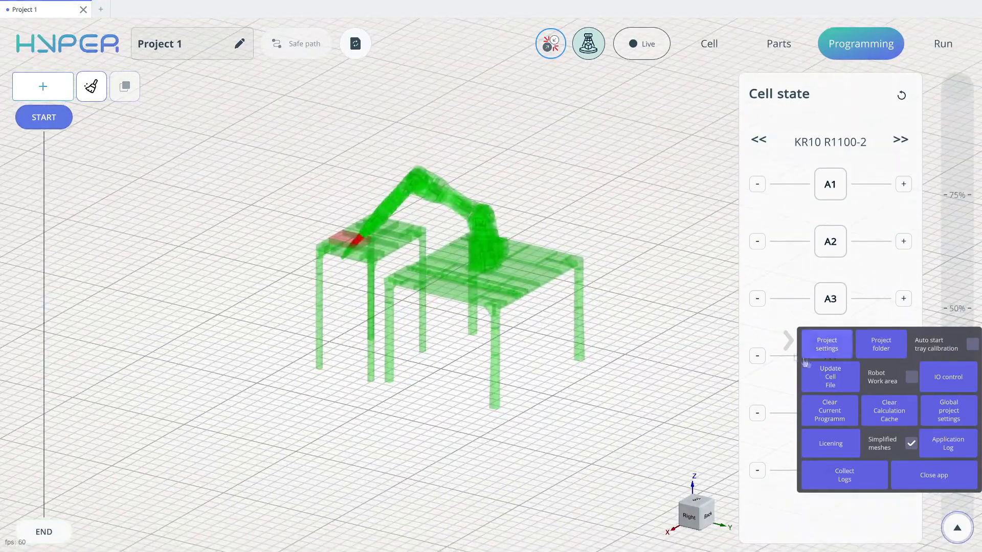
- Hide the simplified meshes and view the normal models of the robot and both tables
click(911, 443)
scroll(579, 289, up, 6)
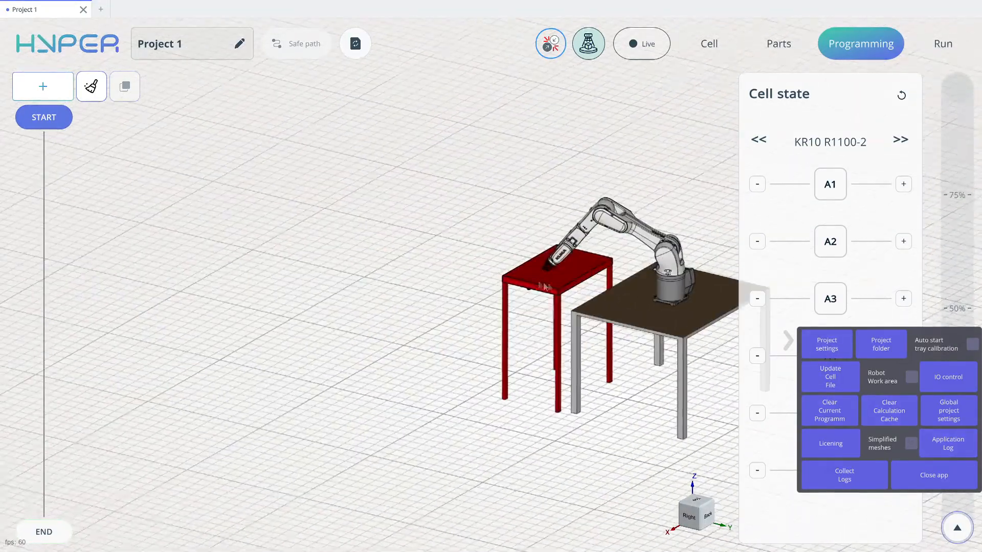
scroll(563, 307, down, 6)
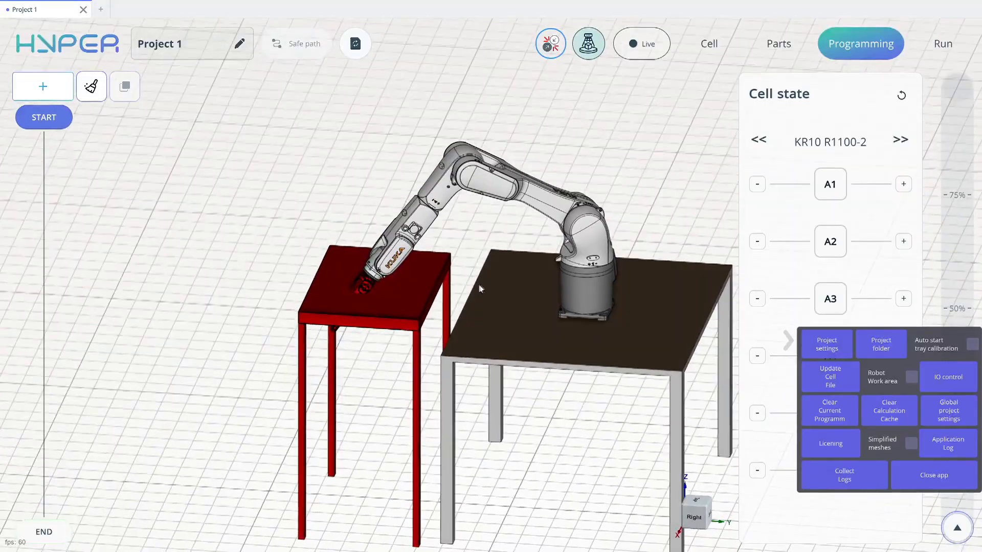
- Jog axes A3, A2 and A1 to move the gripper from the second table down into the robot's tabletop
drag(788, 302, 862, 302)
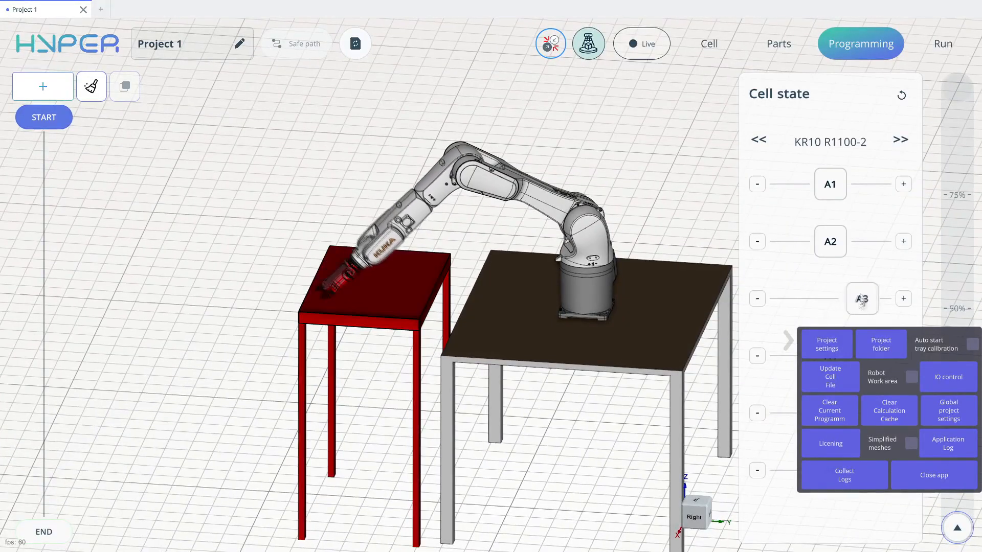
drag(792, 242, 792, 242)
drag(830, 184, 764, 194)
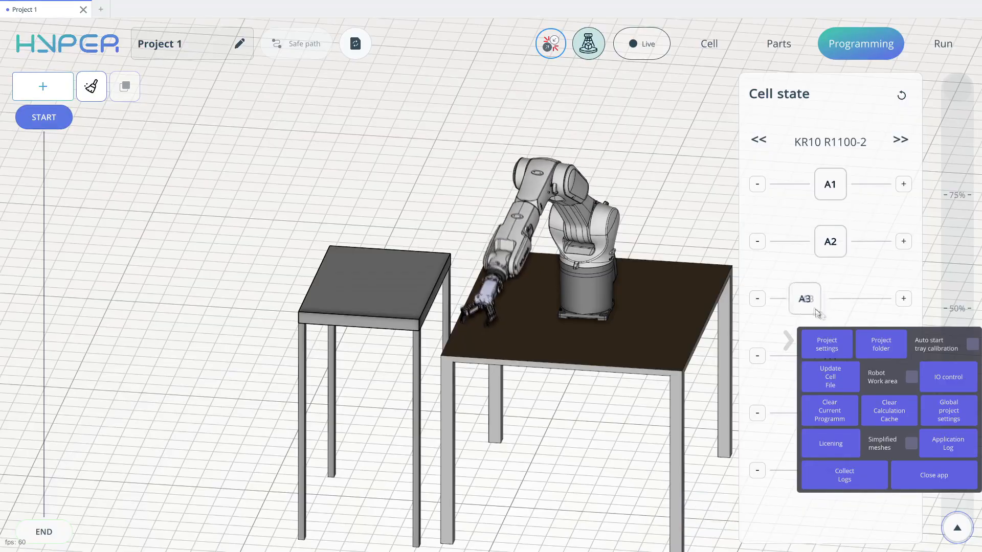
drag(918, 321, 885, 305)
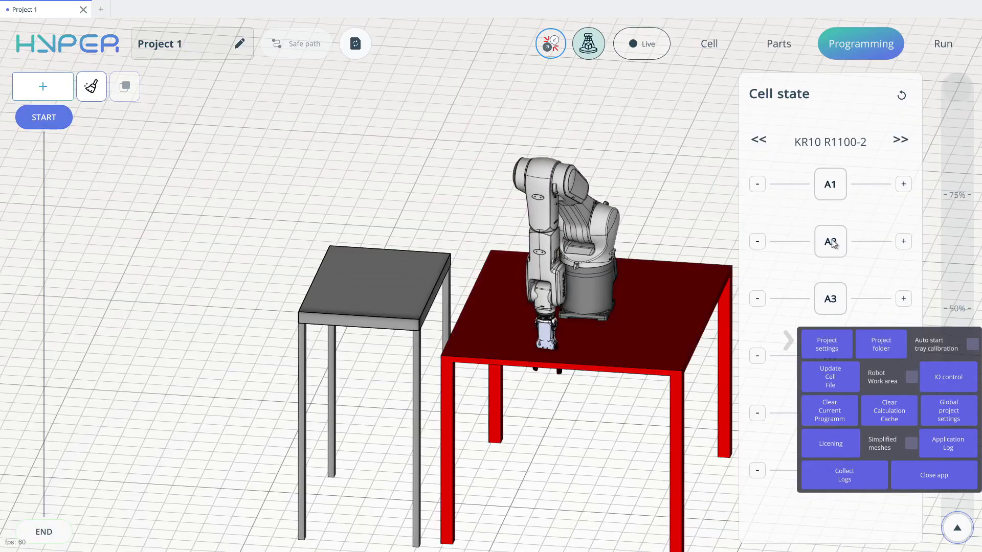
- Jog axis A2 to raise the arm clear of both tables and view the whole cell
mouse_move(837, 241)
mouse_down()
mouse_move(828, 246)
mouse_move(850, 247)
mouse_up()
middle_drag(711, 271, 716, 220)
drag(832, 249, 761, 236)
middle_drag(663, 225, 745, 316)
scroll(576, 243, down, 3)
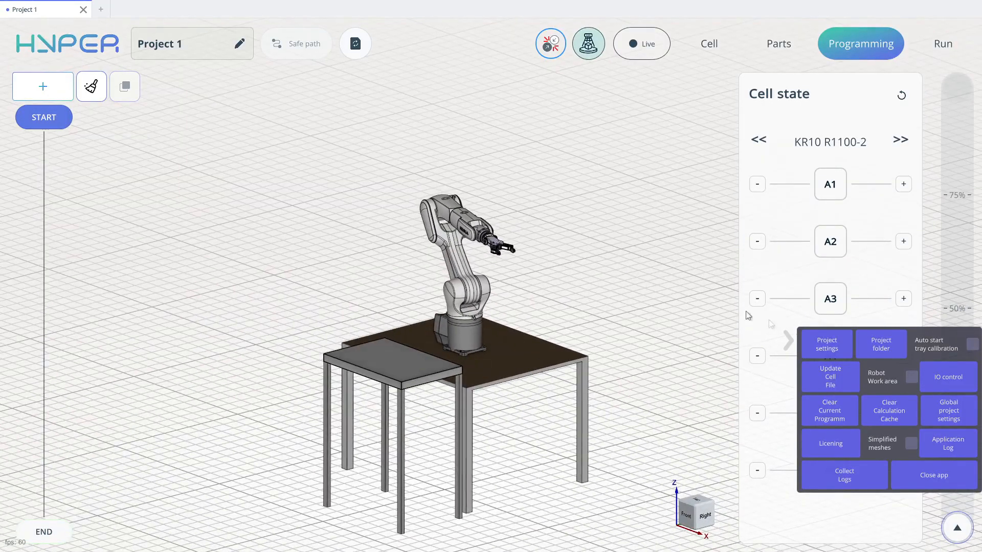